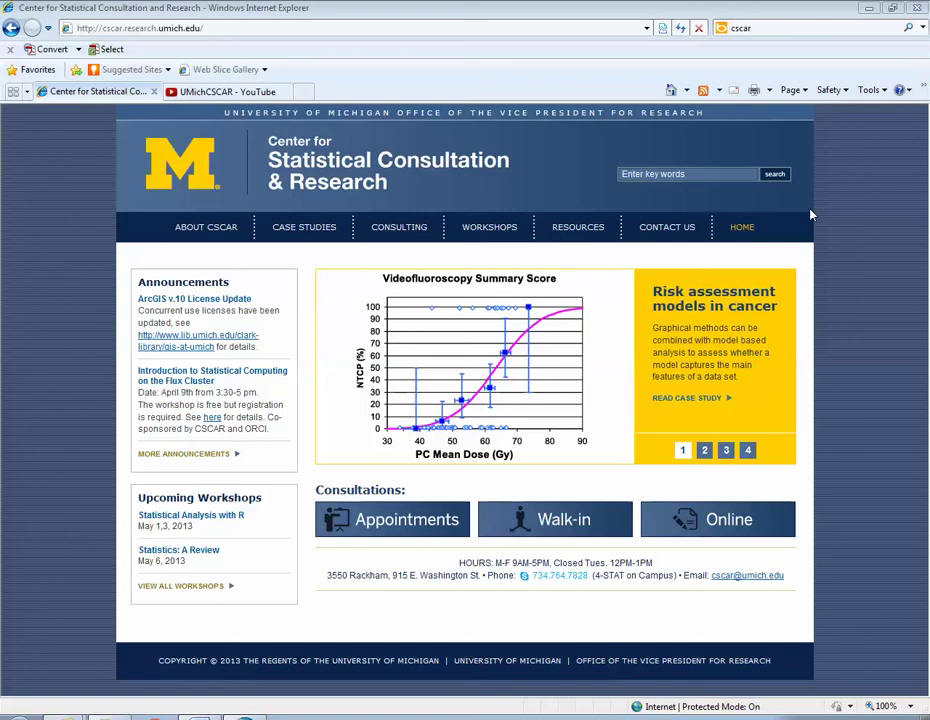
- Minimize Internet Explorer to reveal NVivo's Queries list
click(870, 10)
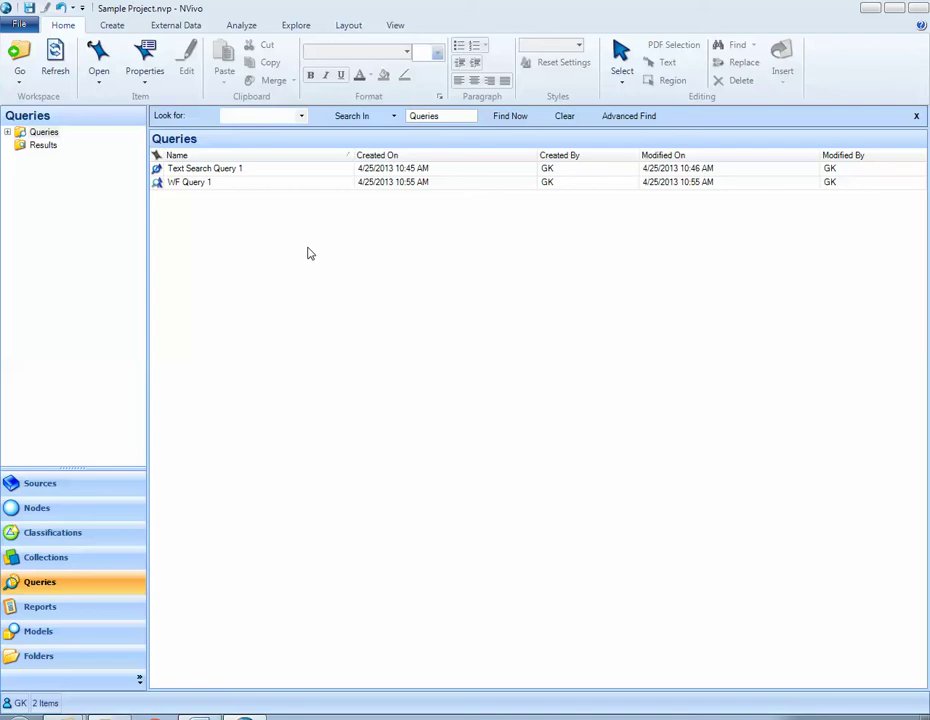
- Bring up the Queries list's context menu and its New Query submenu
right_click(331, 278)
mouse_move(338, 286)
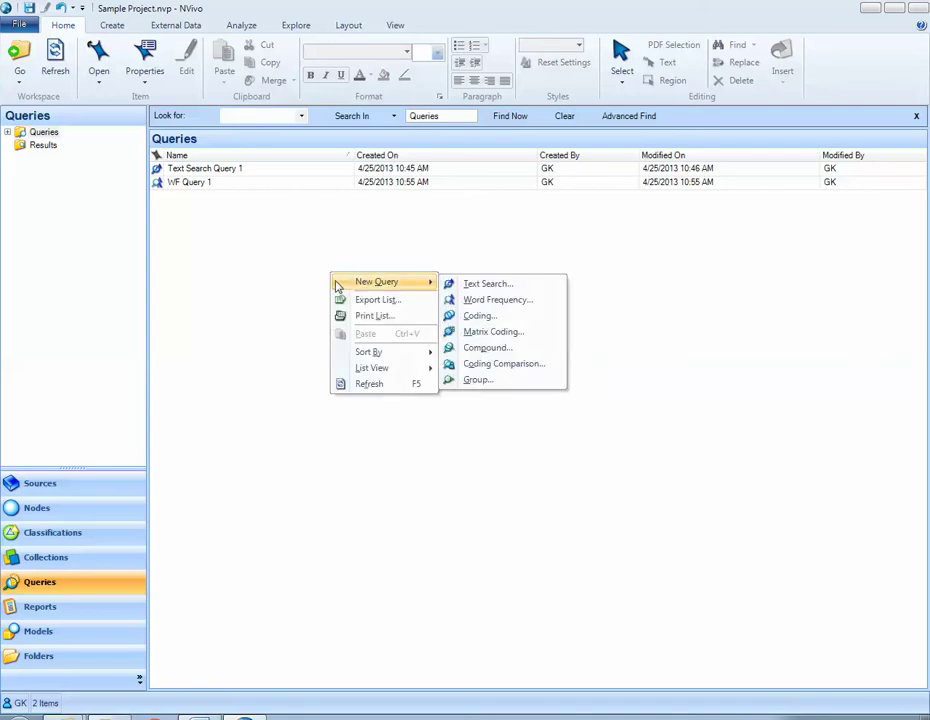
- Create a new coding query added to the project, named 'CQ1 Simp', and show its coding criteria
click(478, 316)
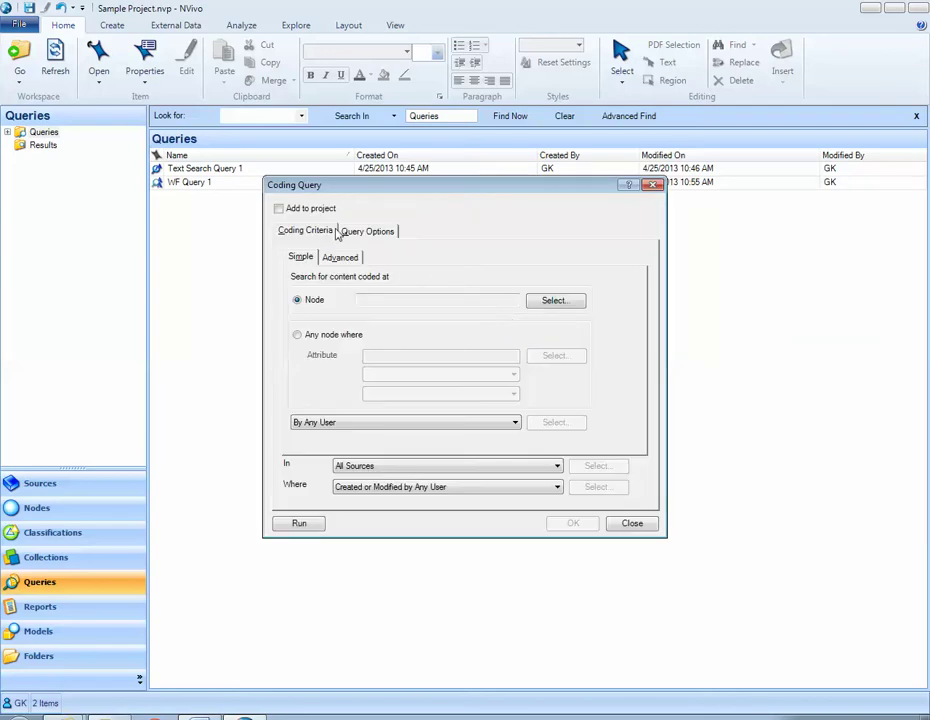
click(279, 208)
click(403, 275)
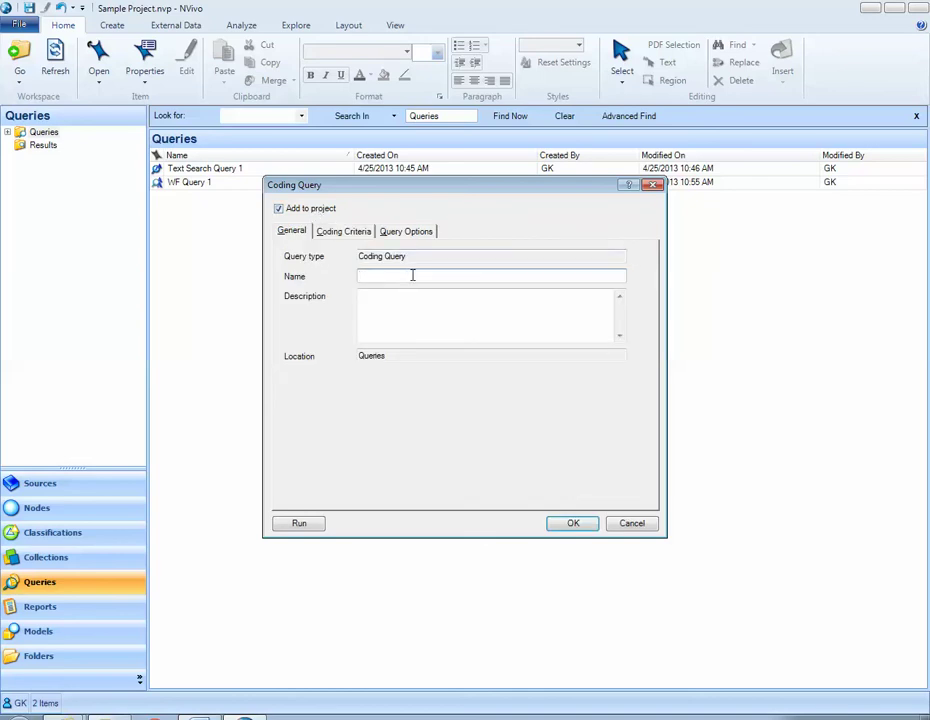
text(CQ1 Simple)
click(341, 232)
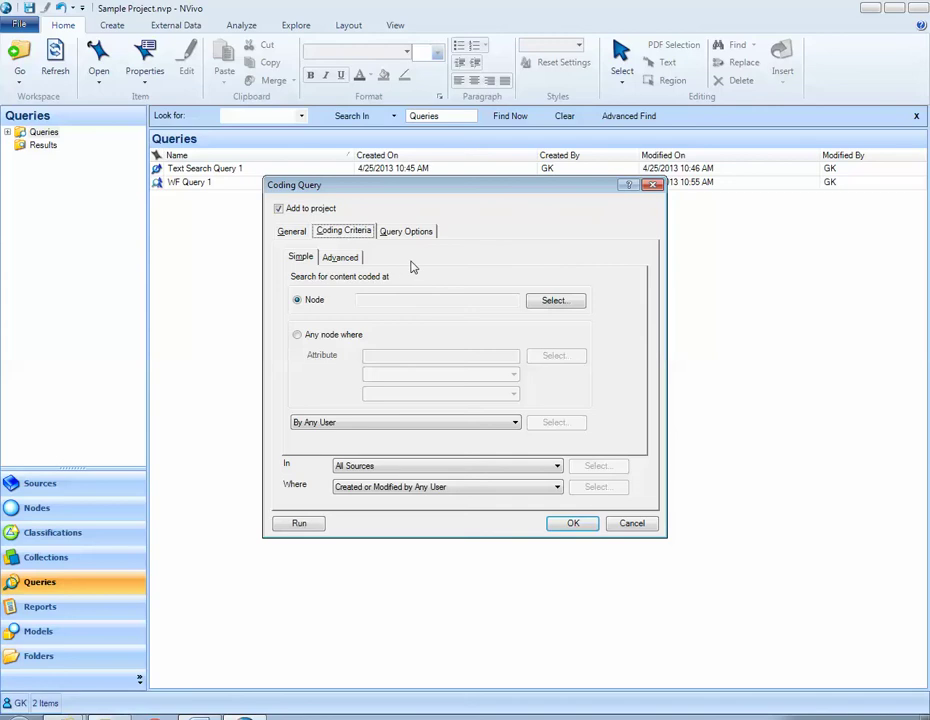
drag(403, 188, 403, 212)
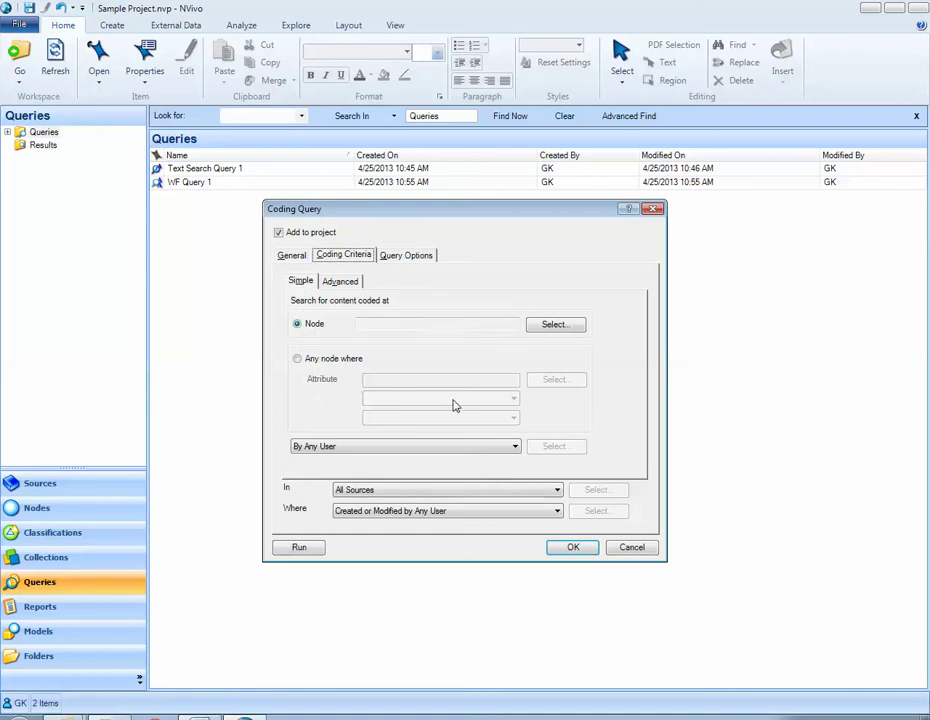
- Set the query's node to Economy\Jobs and cost of living
click(553, 333)
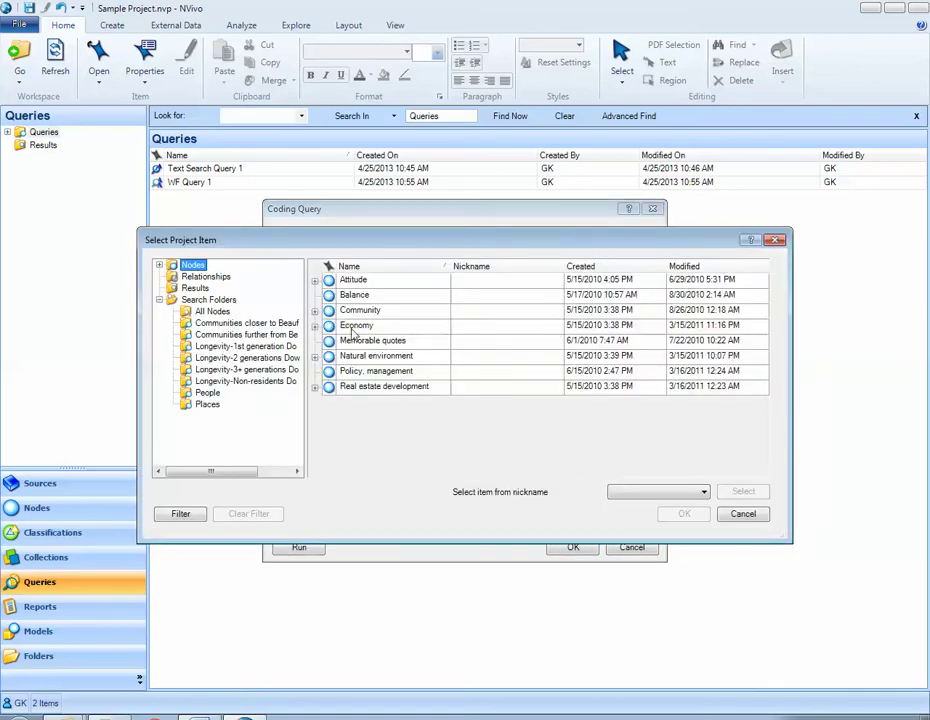
click(315, 326)
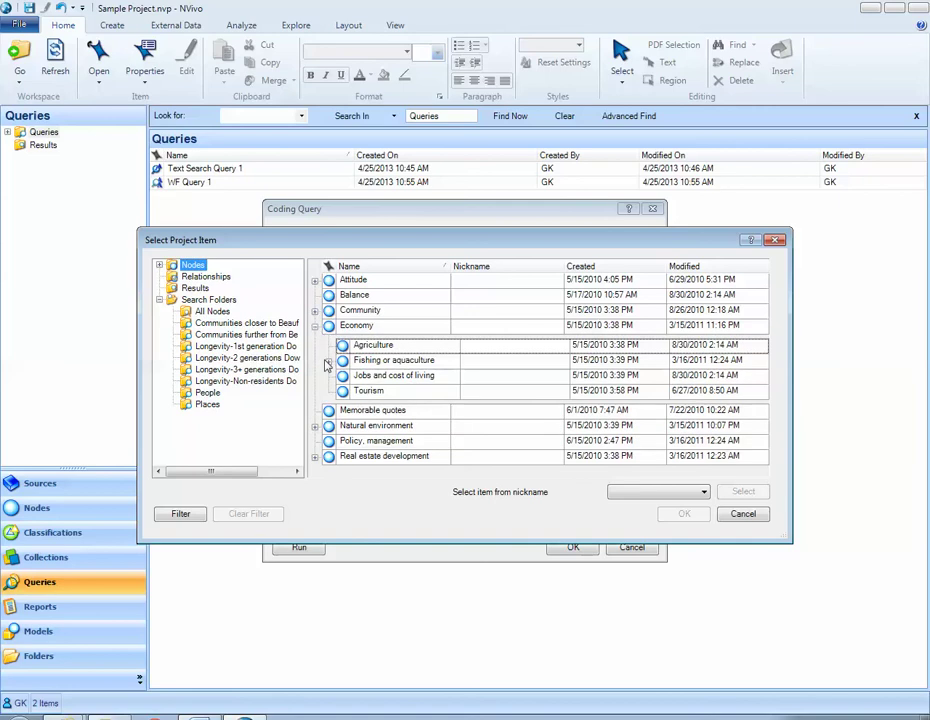
click(328, 361)
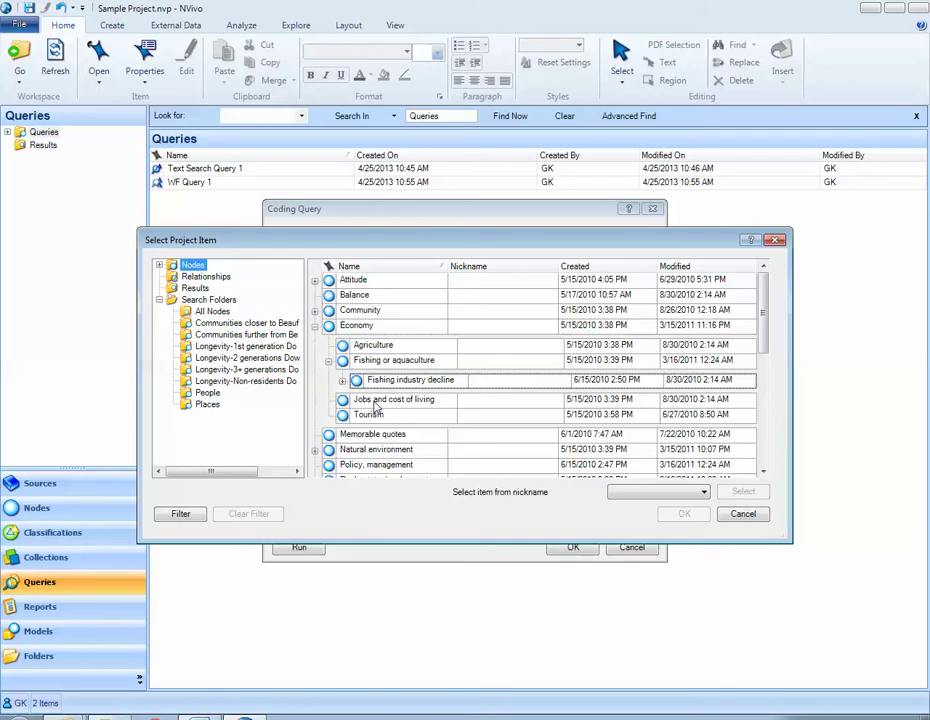
click(375, 403)
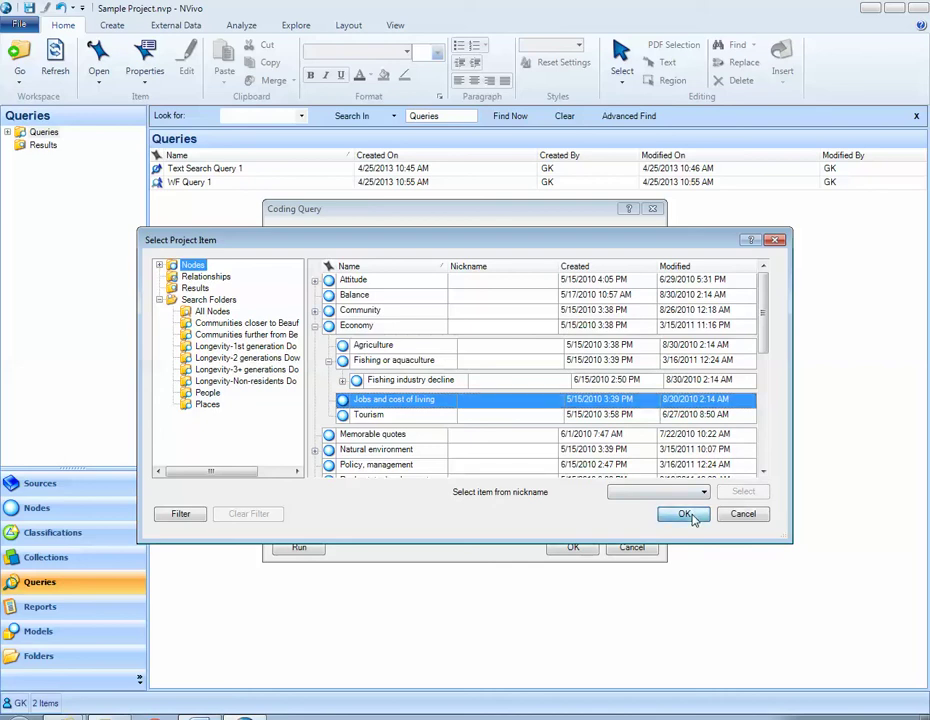
click(686, 514)
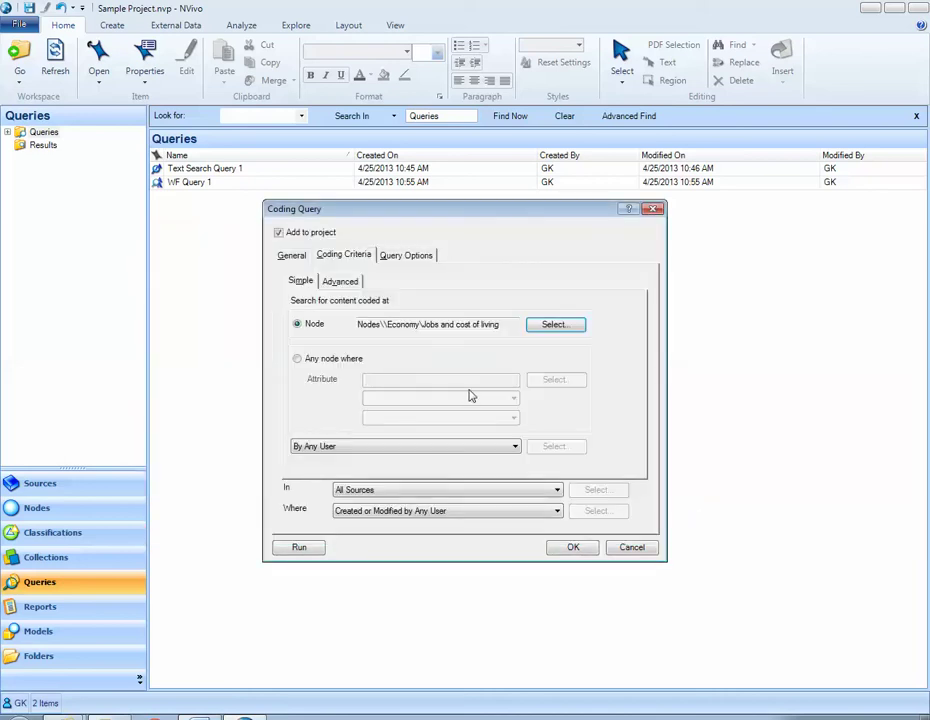
- Limit the query's scope to Selected Items: the Internals\Interviews folder
click(527, 490)
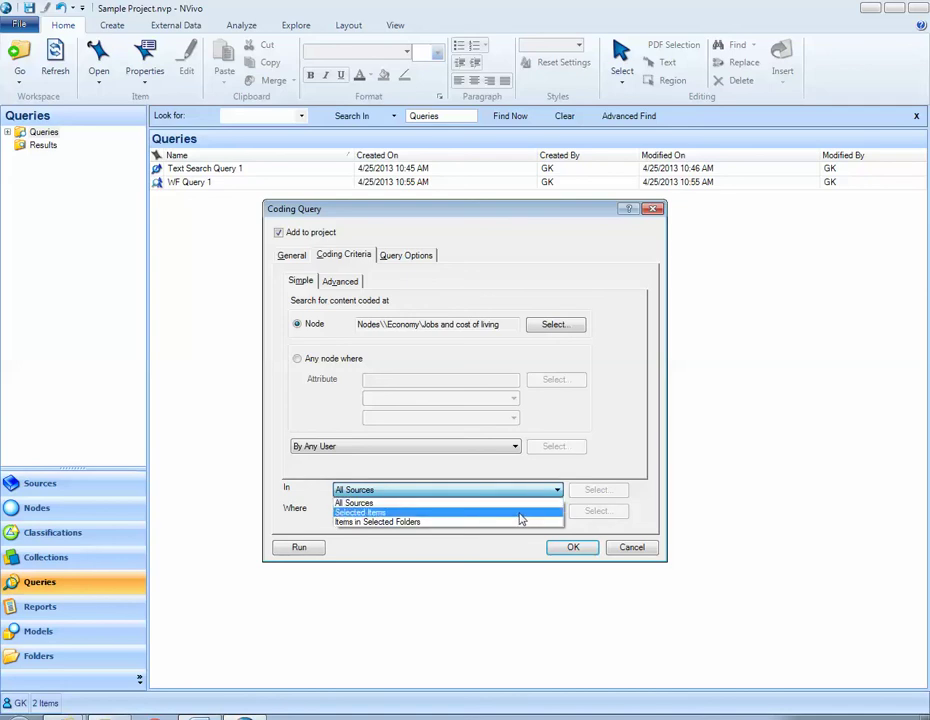
click(520, 519)
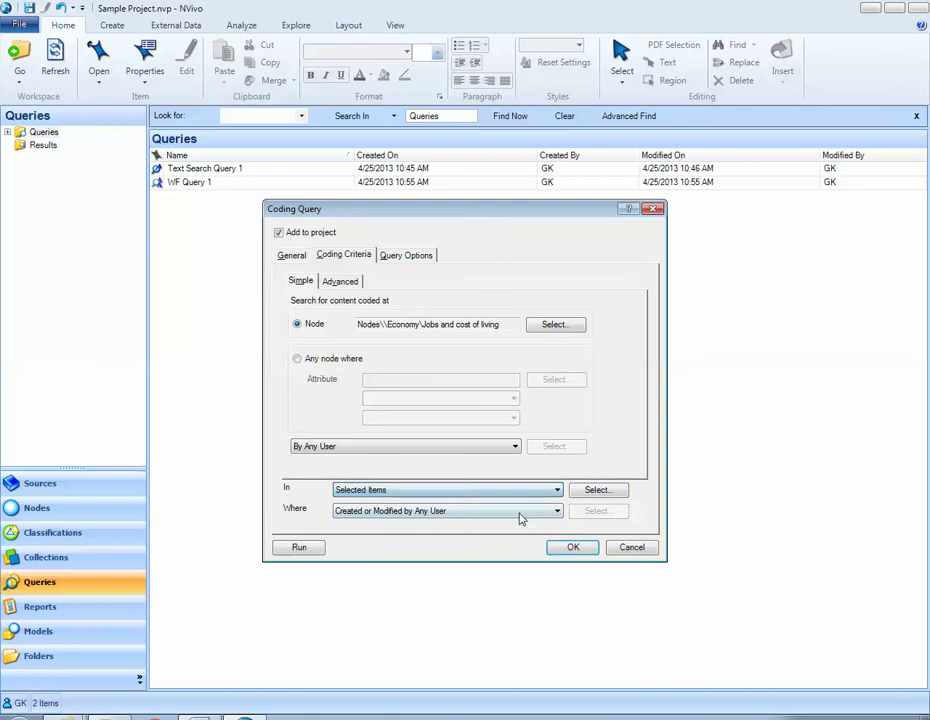
click(592, 494)
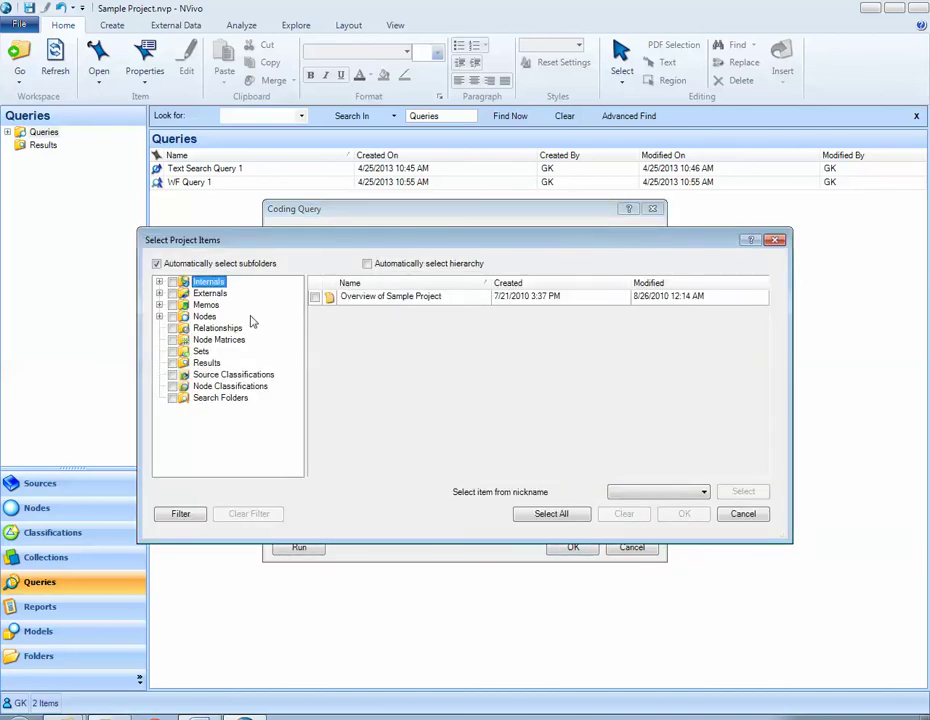
click(159, 282)
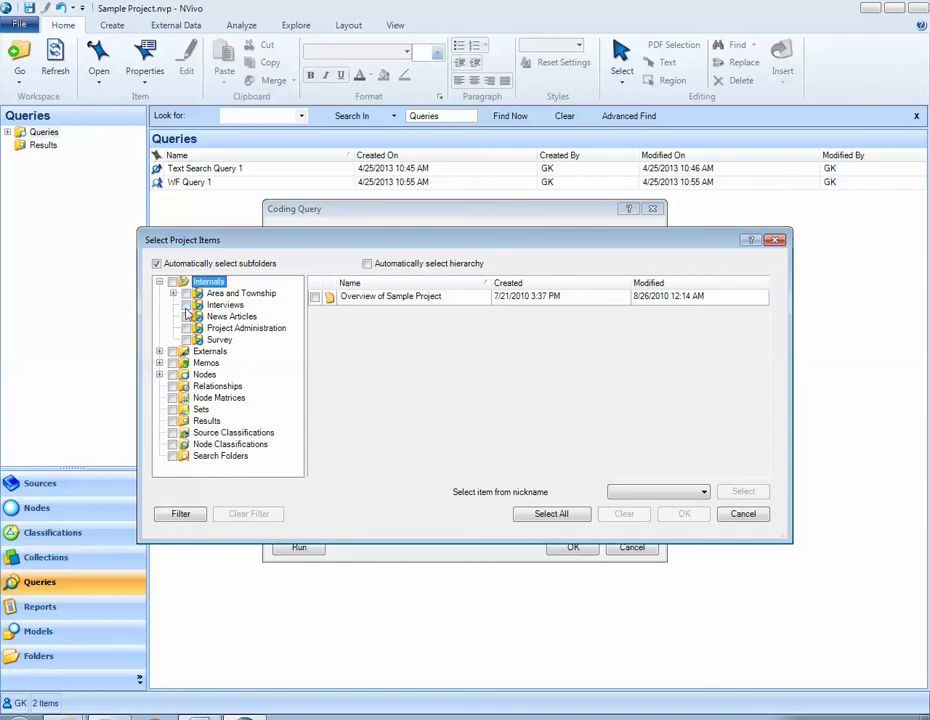
click(186, 305)
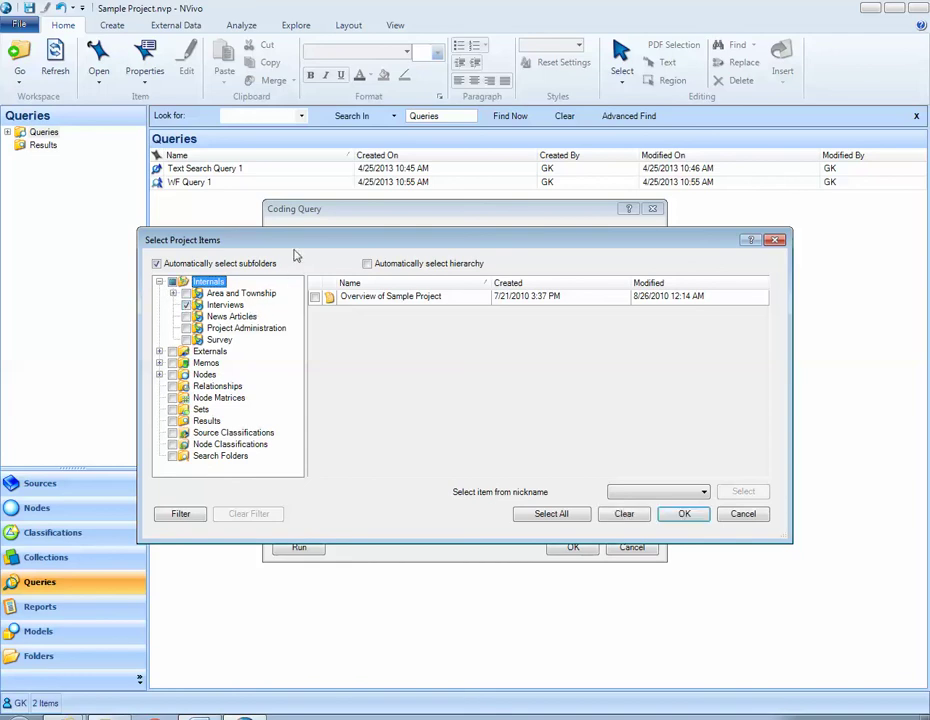
drag(301, 243, 300, 357)
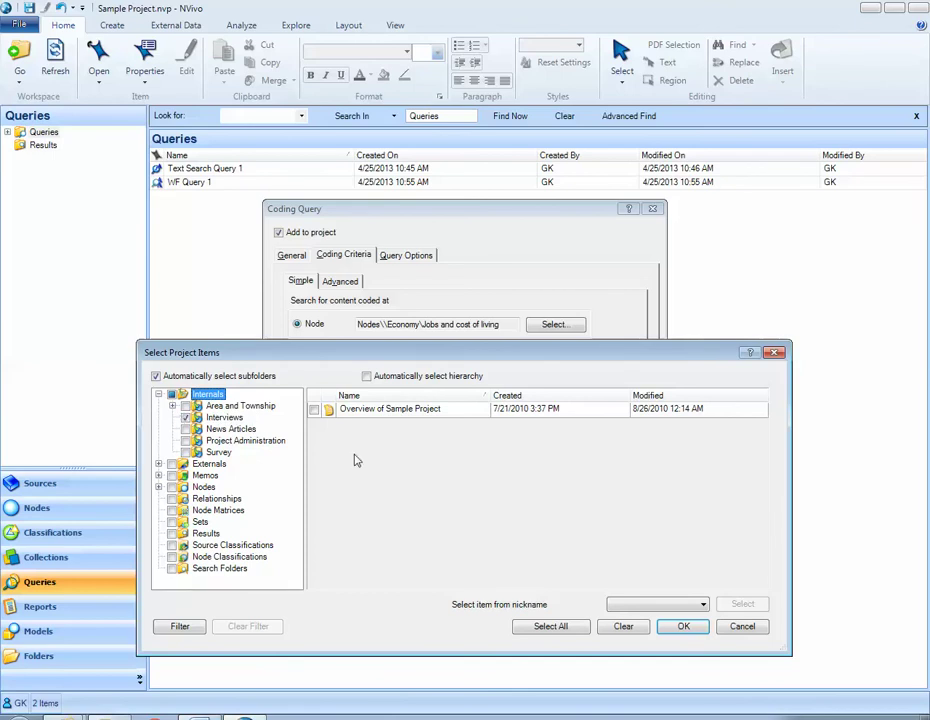
click(684, 628)
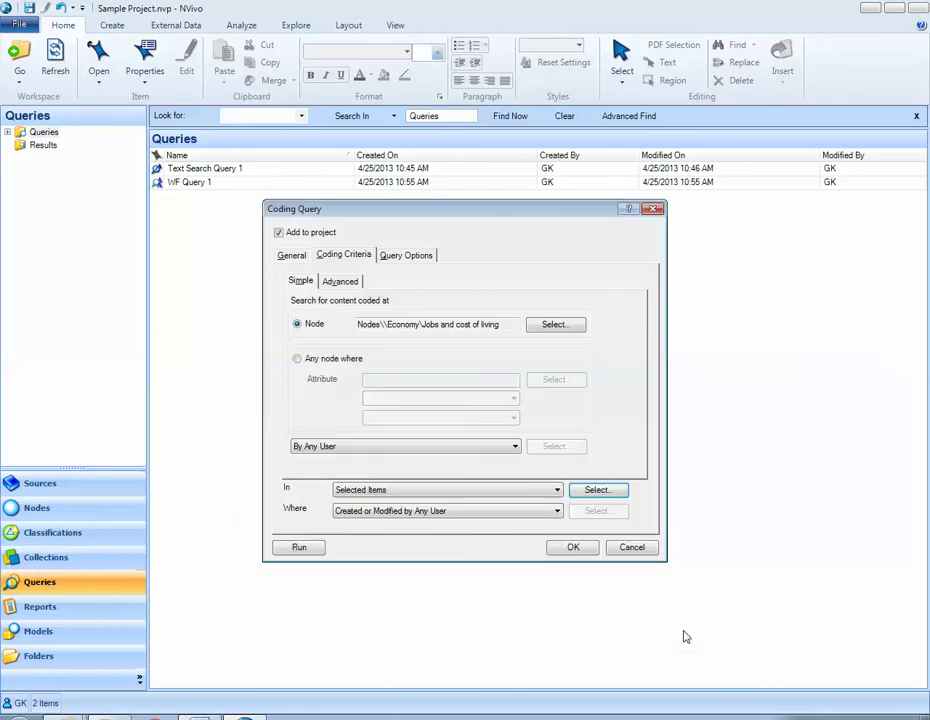
click(553, 514)
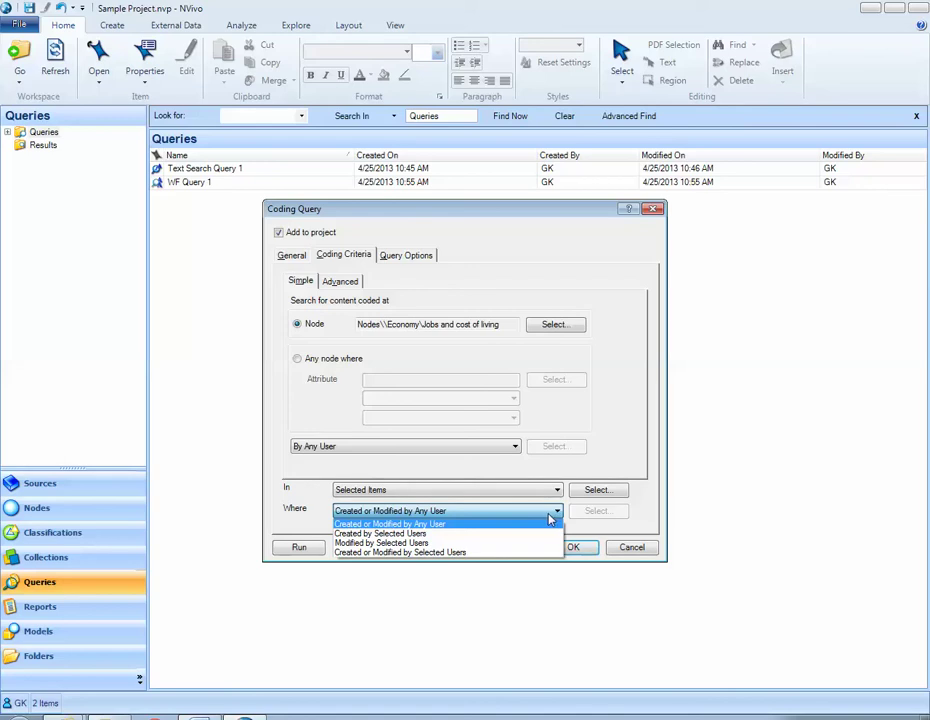
click(552, 514)
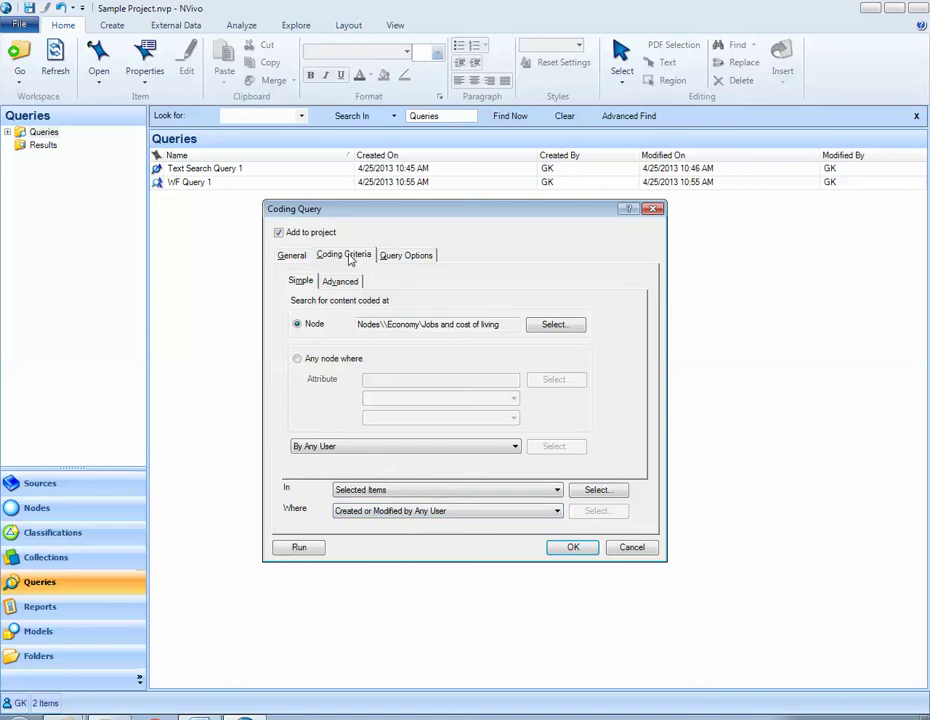
- In Query Options, choose Create Results as New Node in Results
click(394, 257)
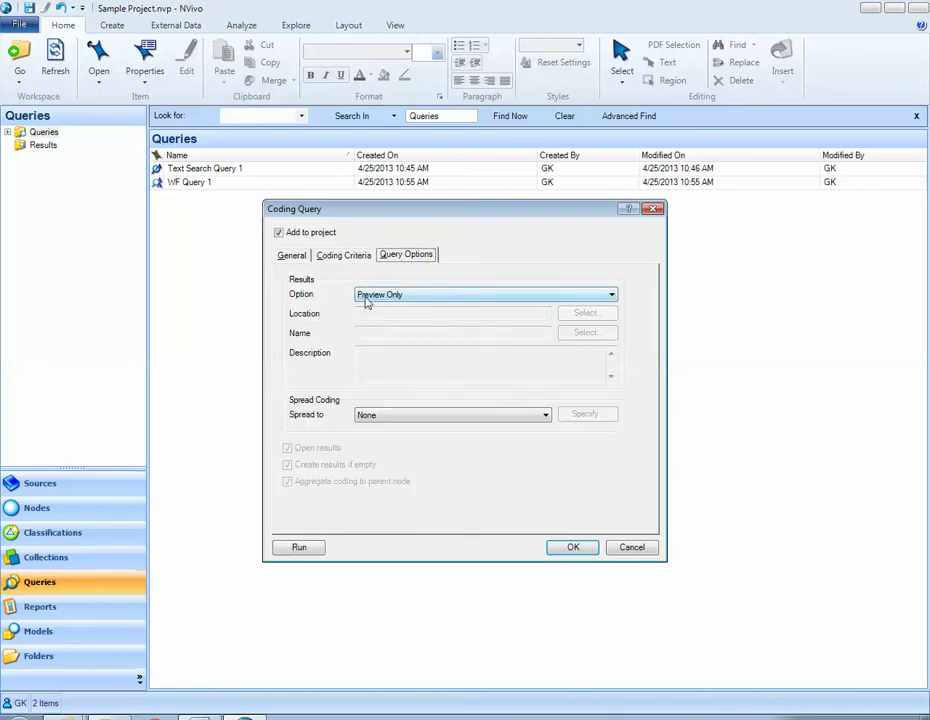
click(424, 296)
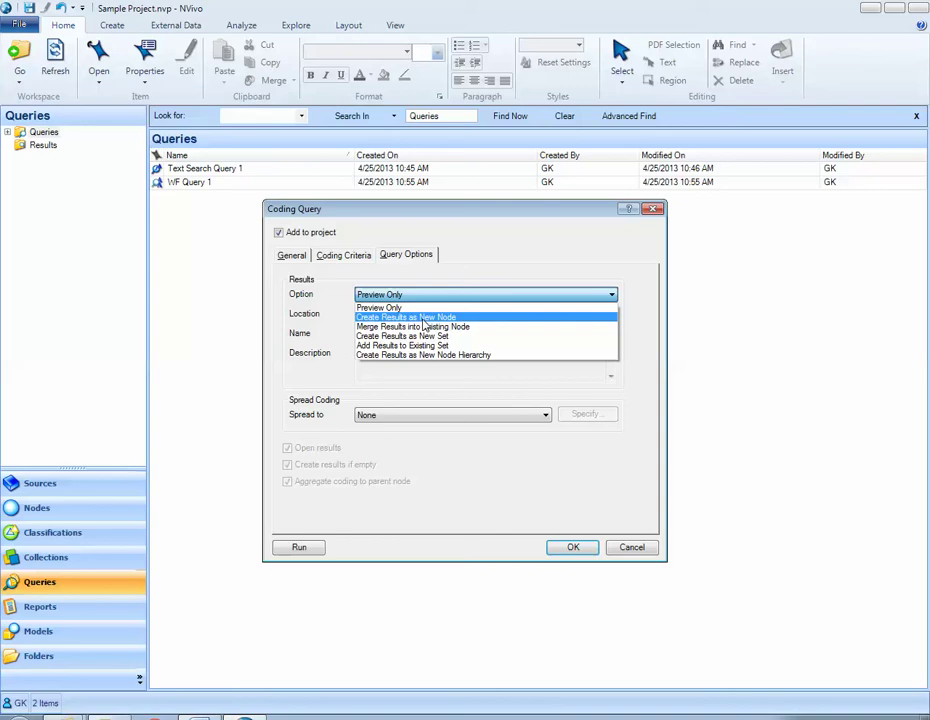
click(424, 317)
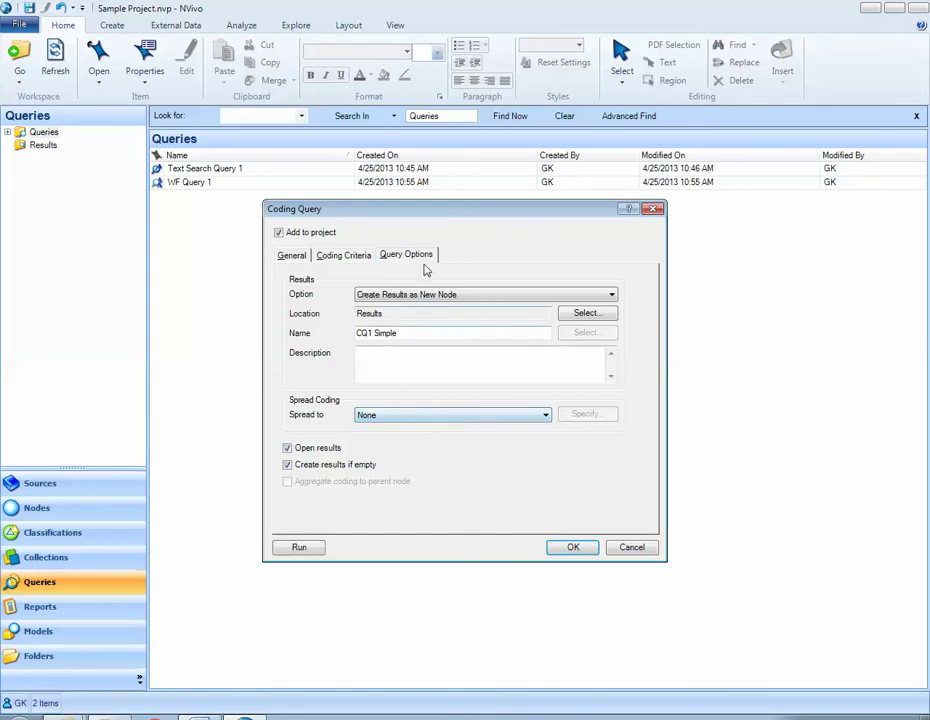
drag(432, 219, 428, 245)
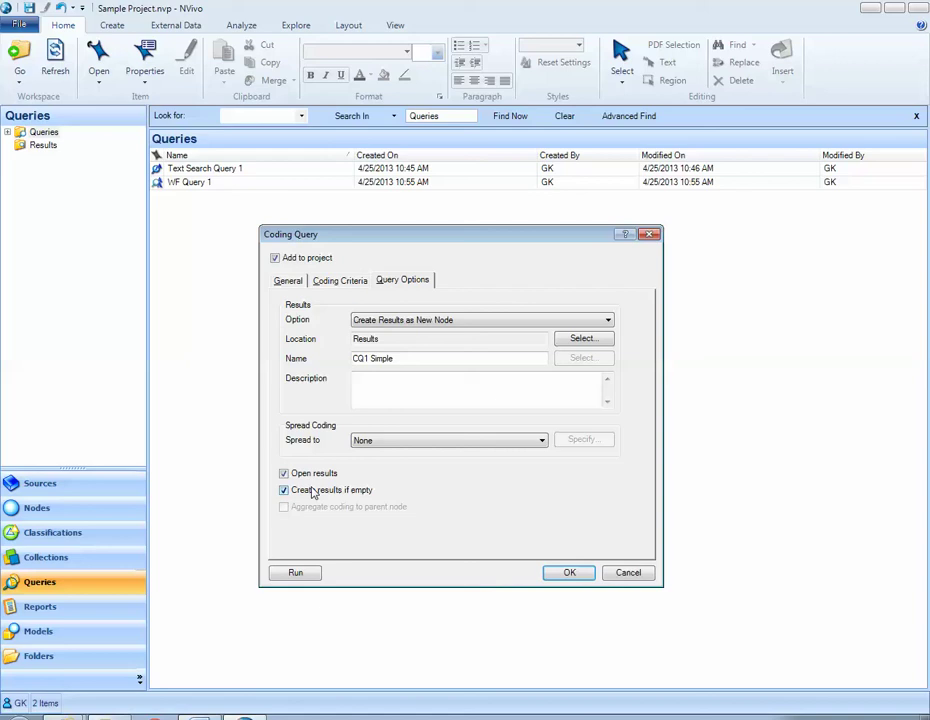
- Save the CQ1 Simple query and run it from the Queries list
click(569, 577)
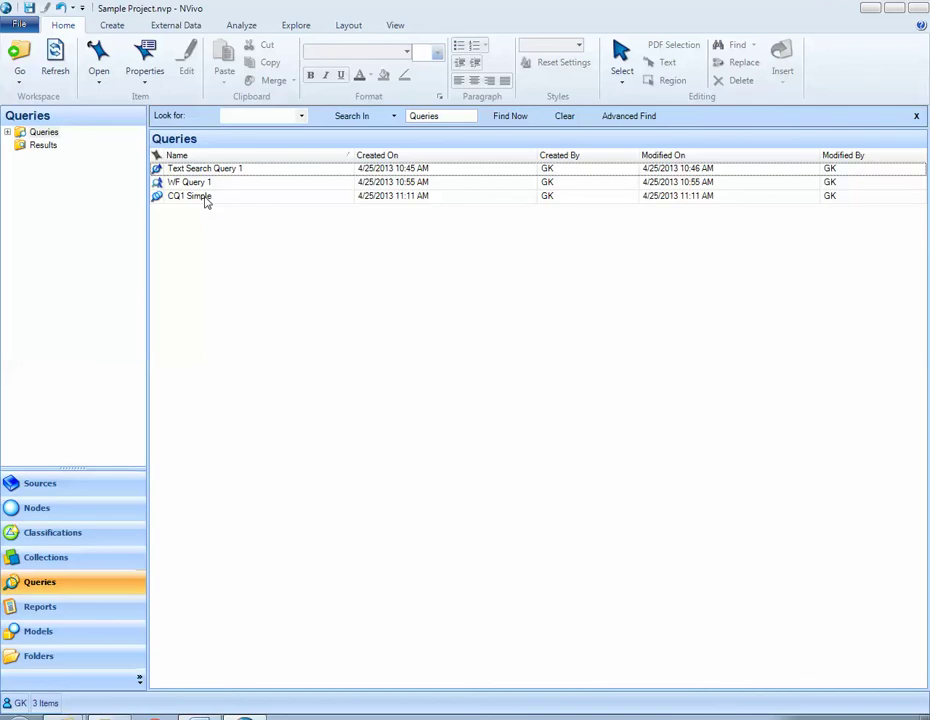
right_click(206, 199)
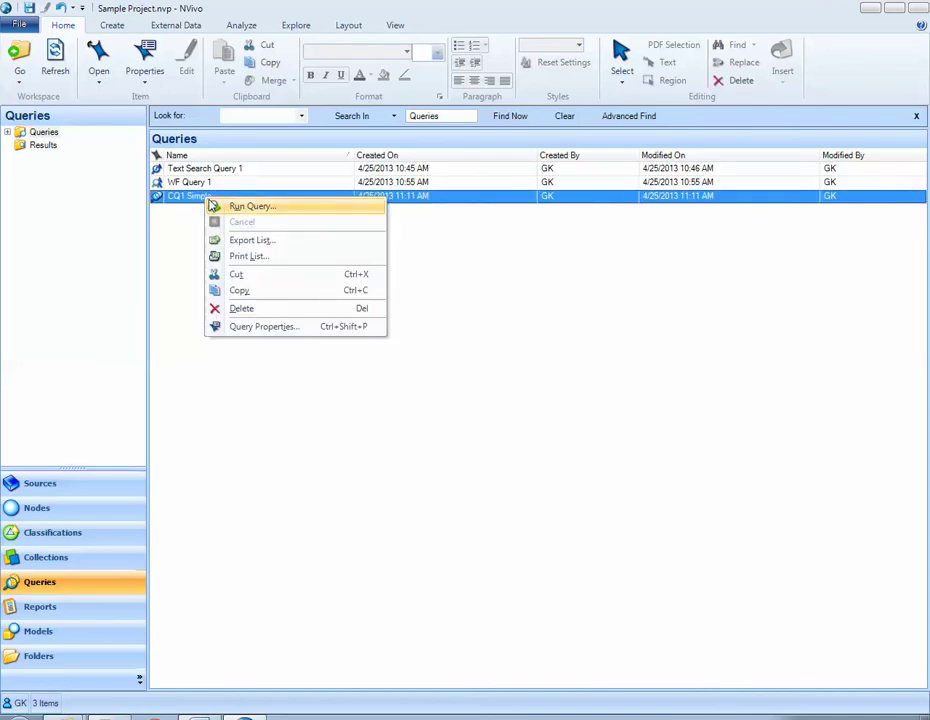
click(250, 206)
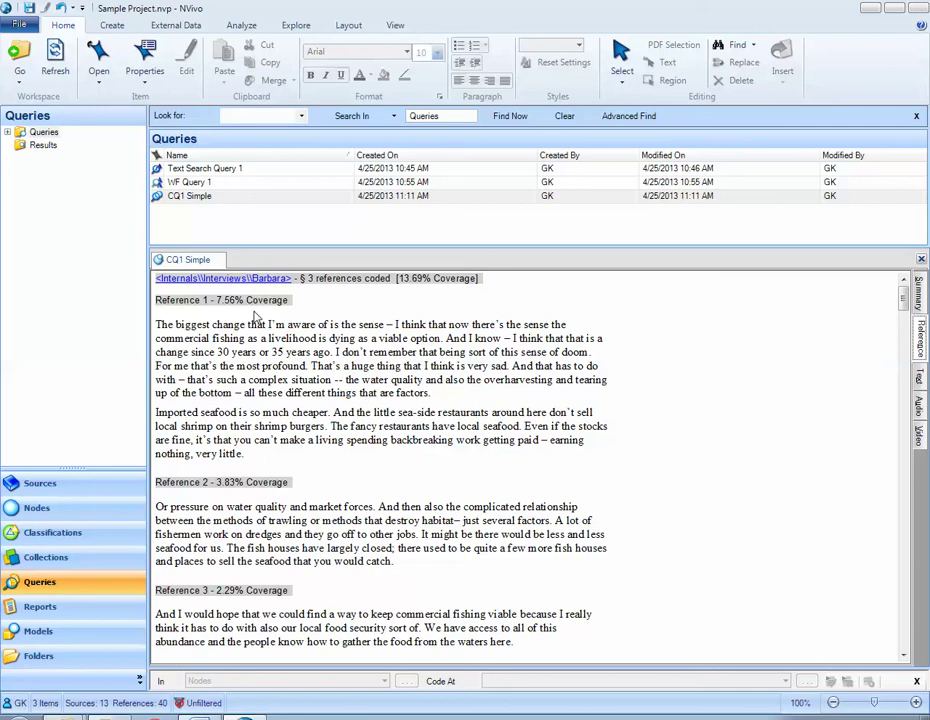
- Scroll through the CQ1 Simple results' coded interview references and back up
click(336, 356)
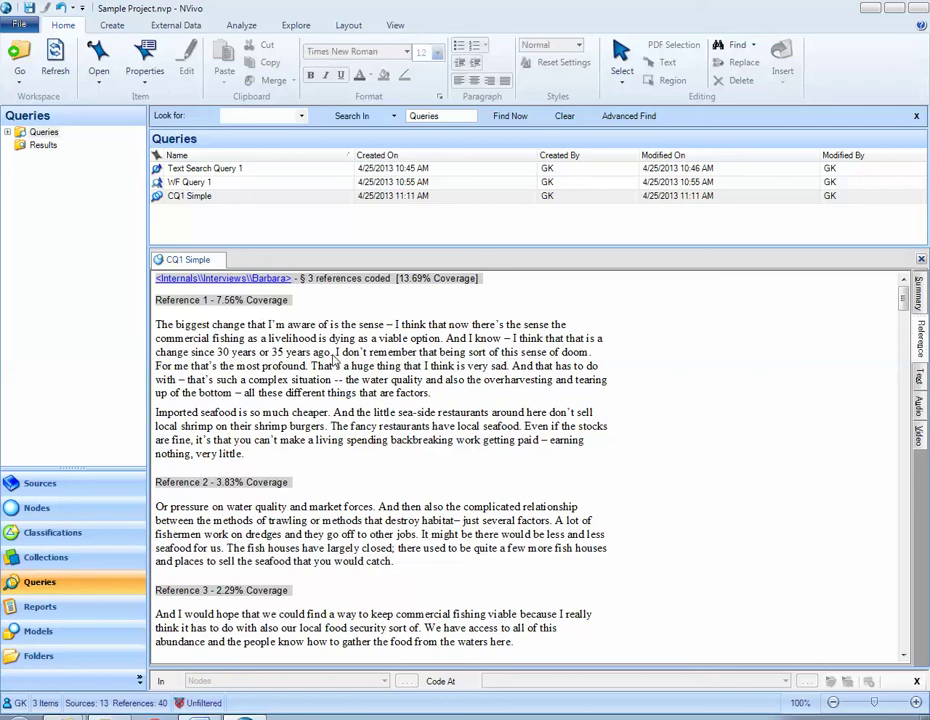
scroll(336, 358, down, 4)
scroll(333, 358, down, 10)
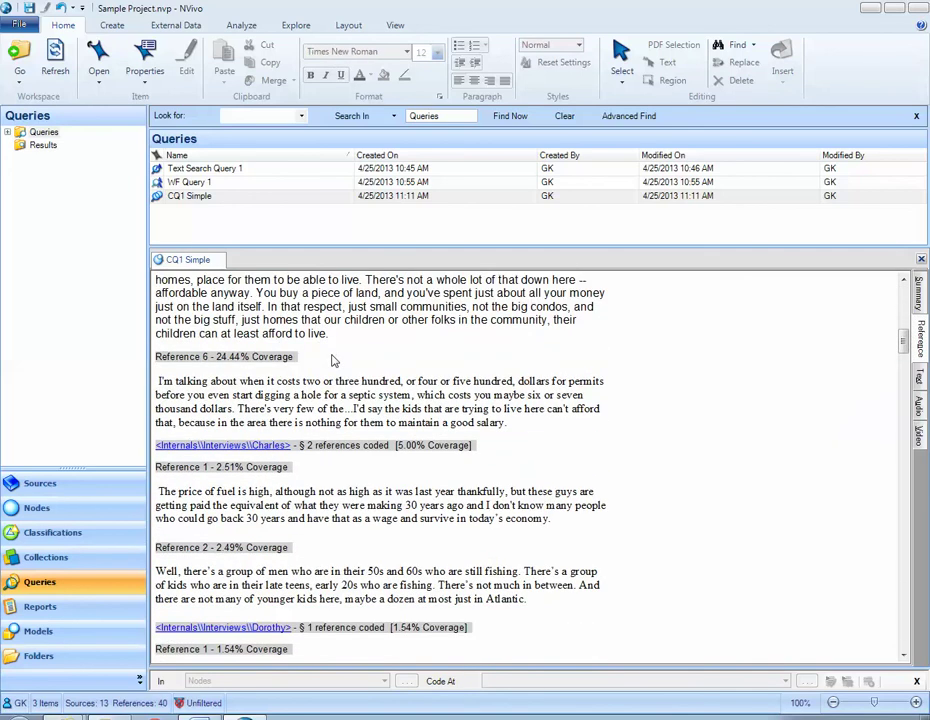
scroll(333, 360, down, 20)
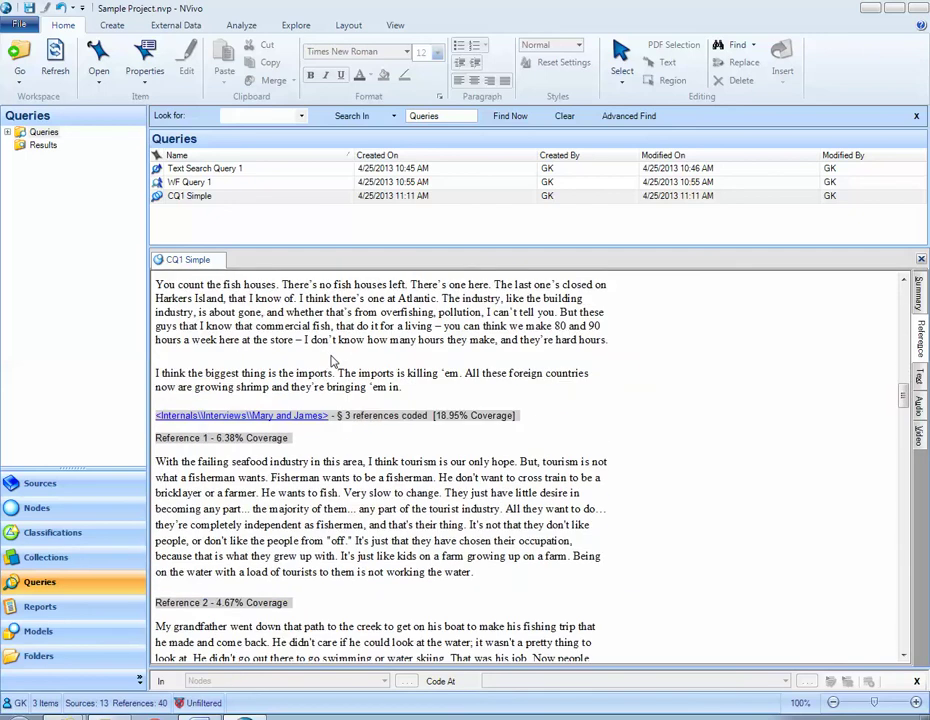
scroll(333, 361, up, 20)
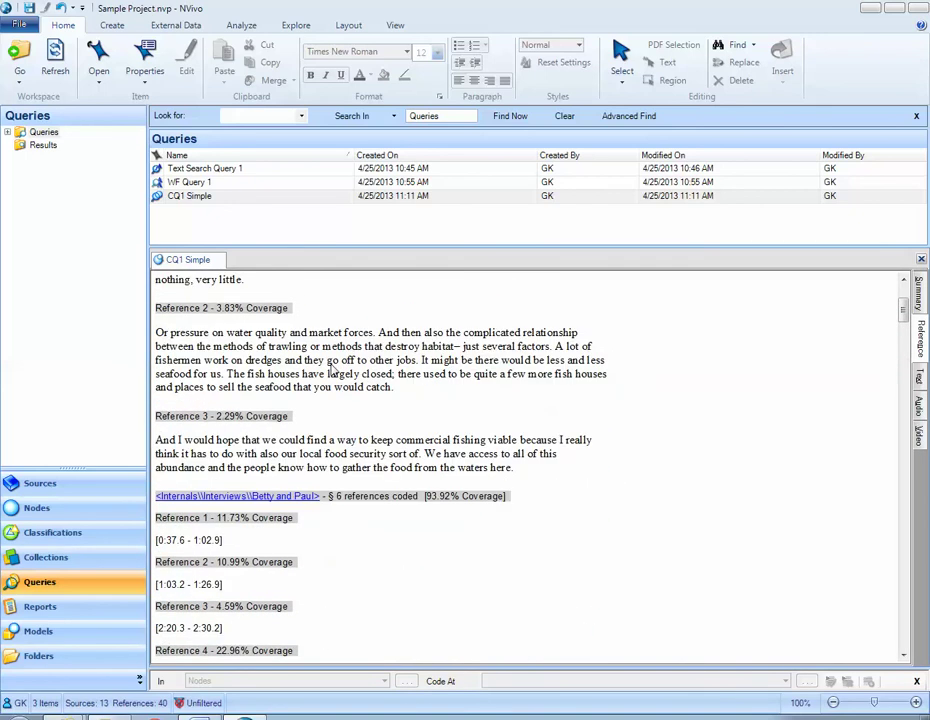
scroll(333, 372, up, 4)
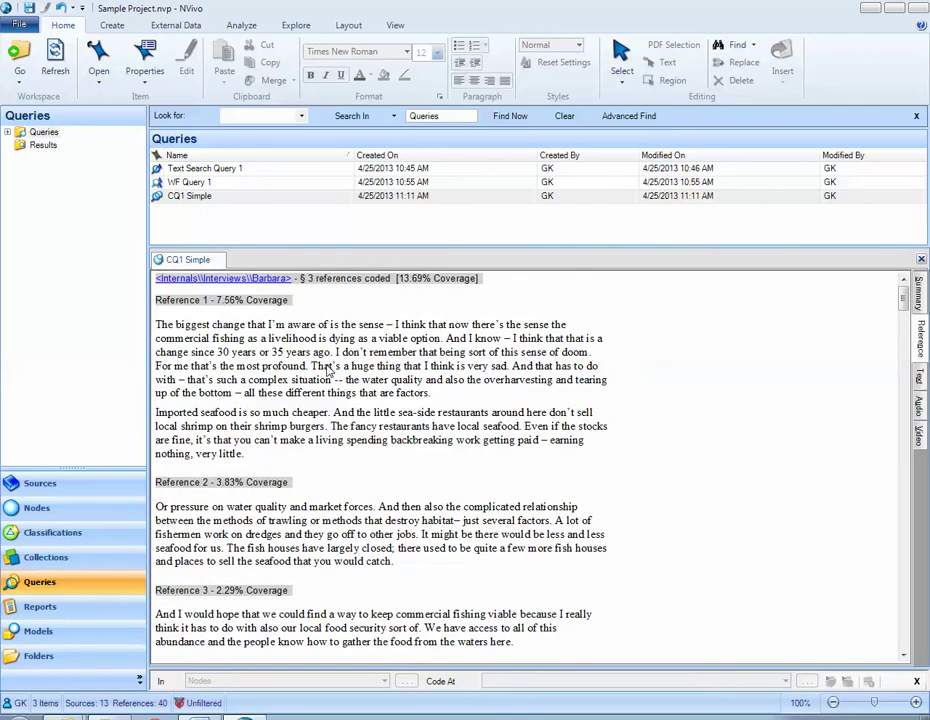
click(922, 260)
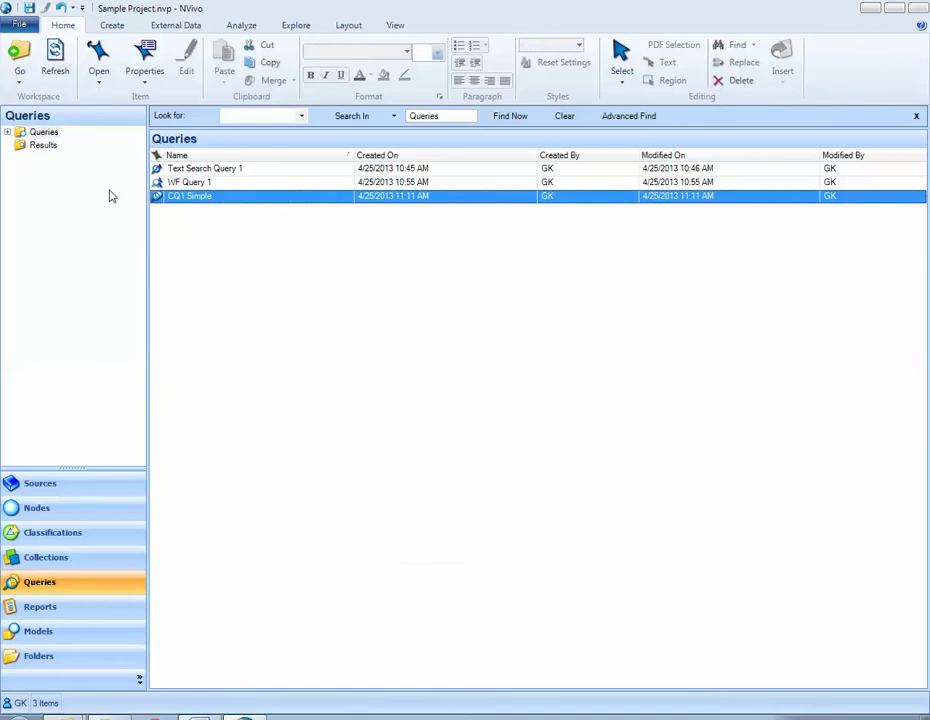
click(44, 146)
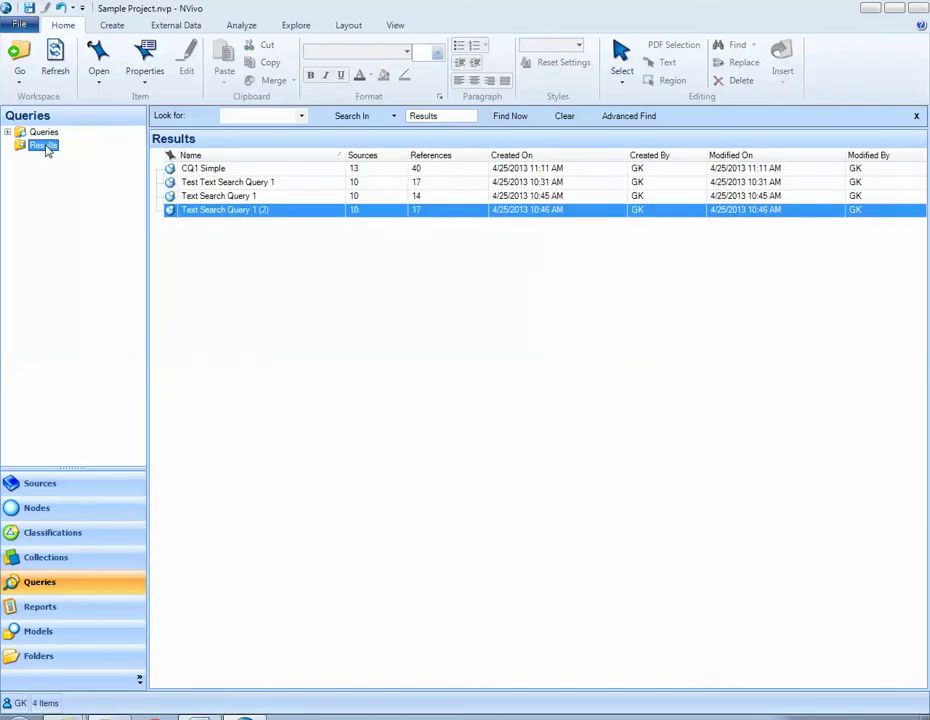
click(185, 172)
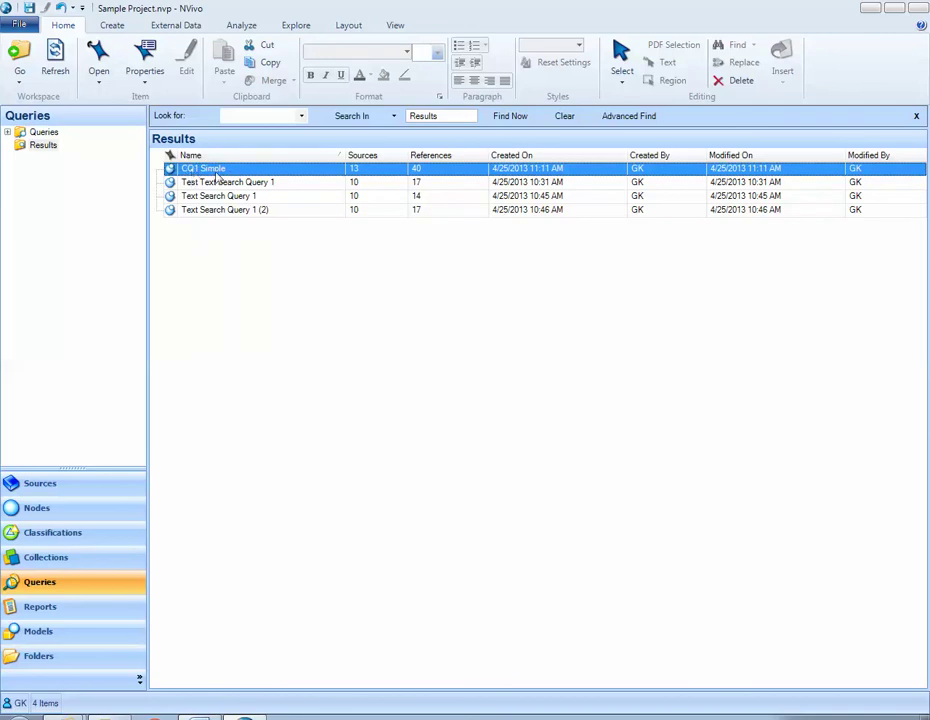
click(43, 132)
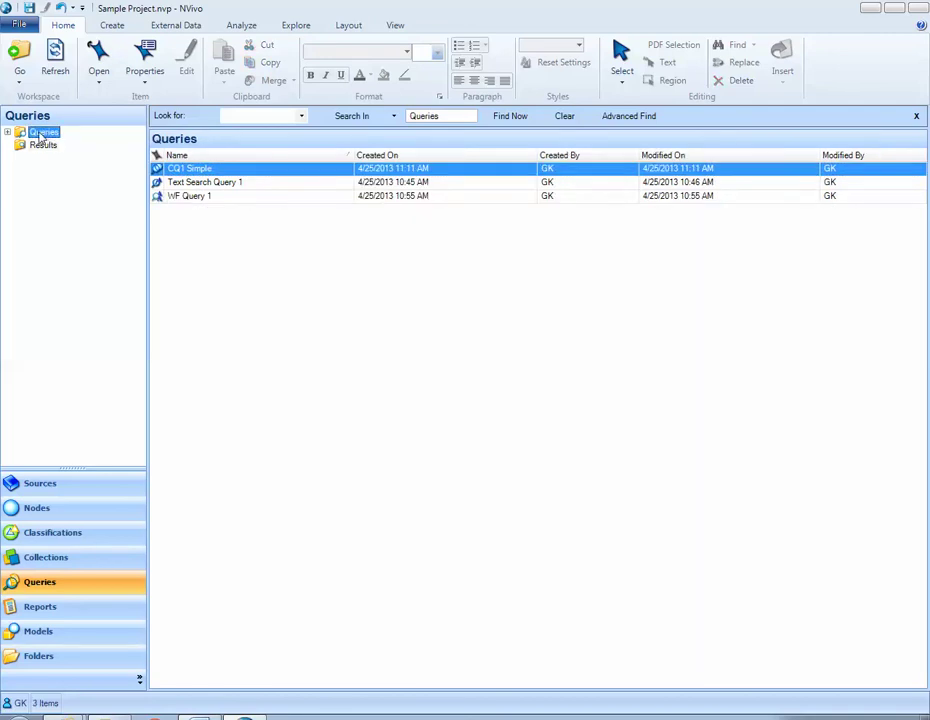
- Start a new coding query added to the project, begin its name with 'C', and view its criteria
right_click(205, 239)
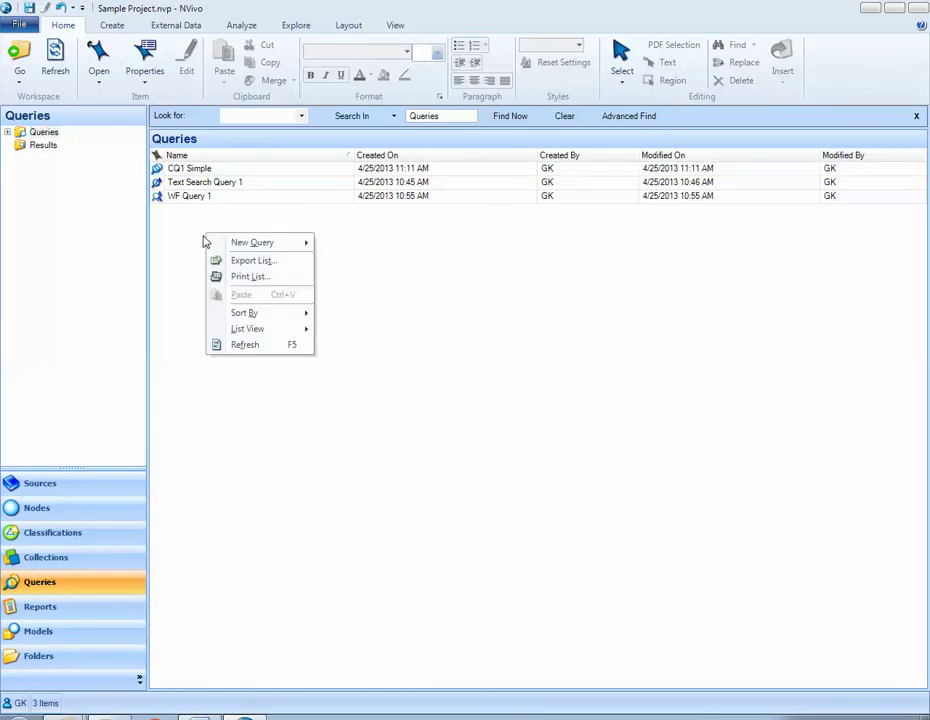
mouse_move(215, 248)
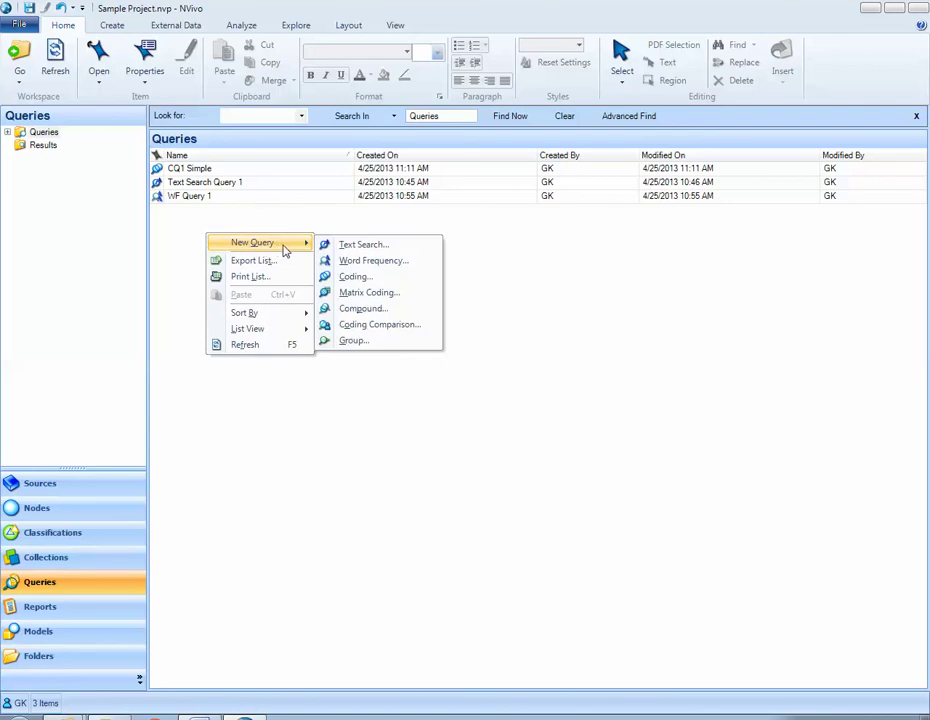
click(374, 276)
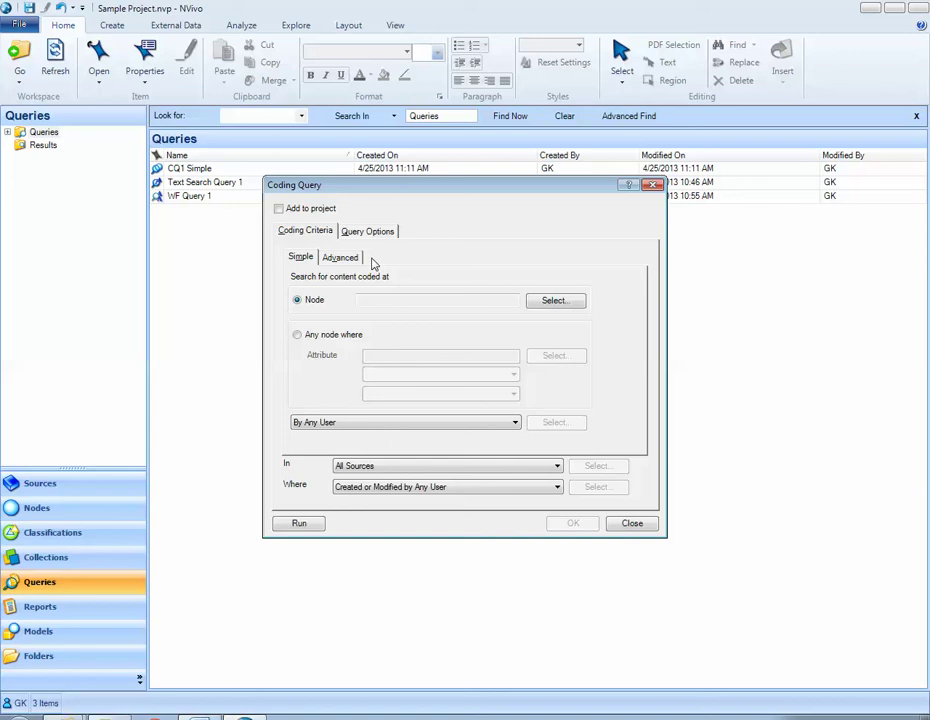
click(316, 210)
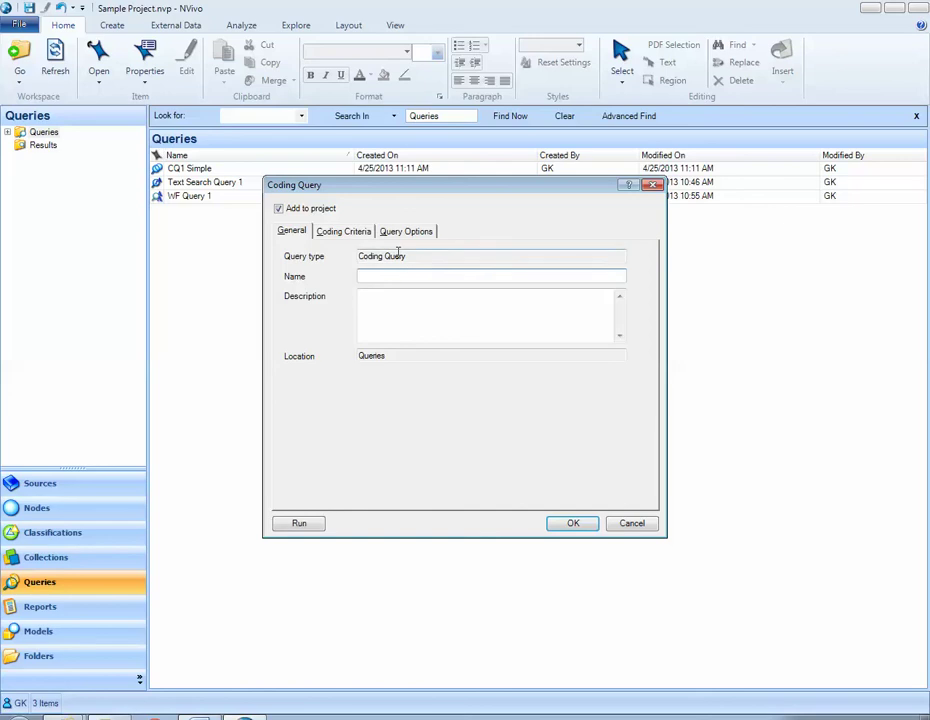
text(CQ2 Advanced)
click(357, 233)
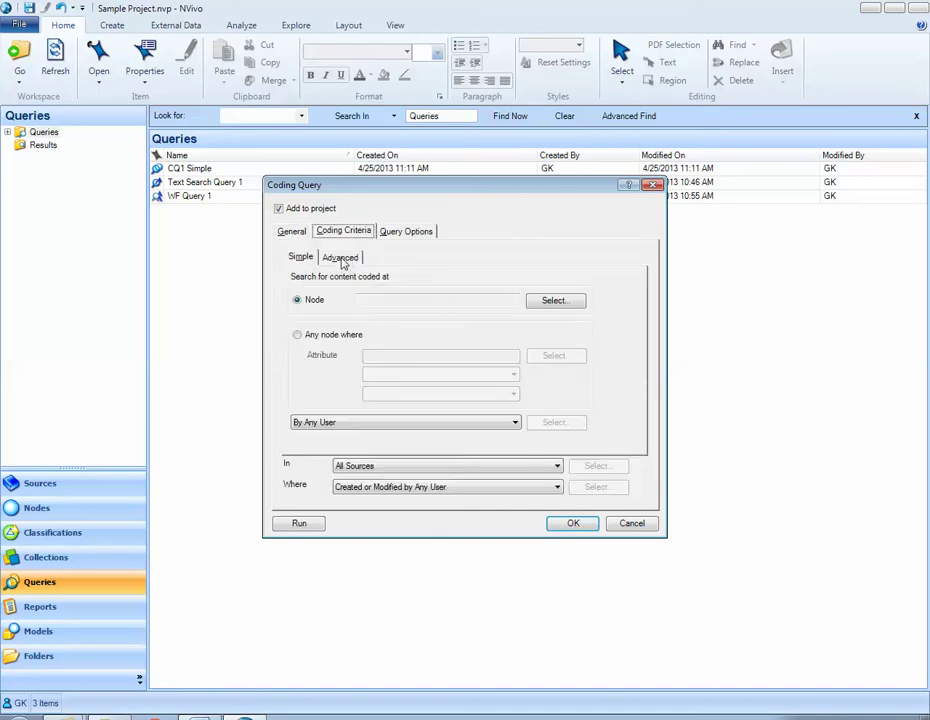
- Switch to Advanced criteria and keep 'Coded at selected' as the node match
click(341, 259)
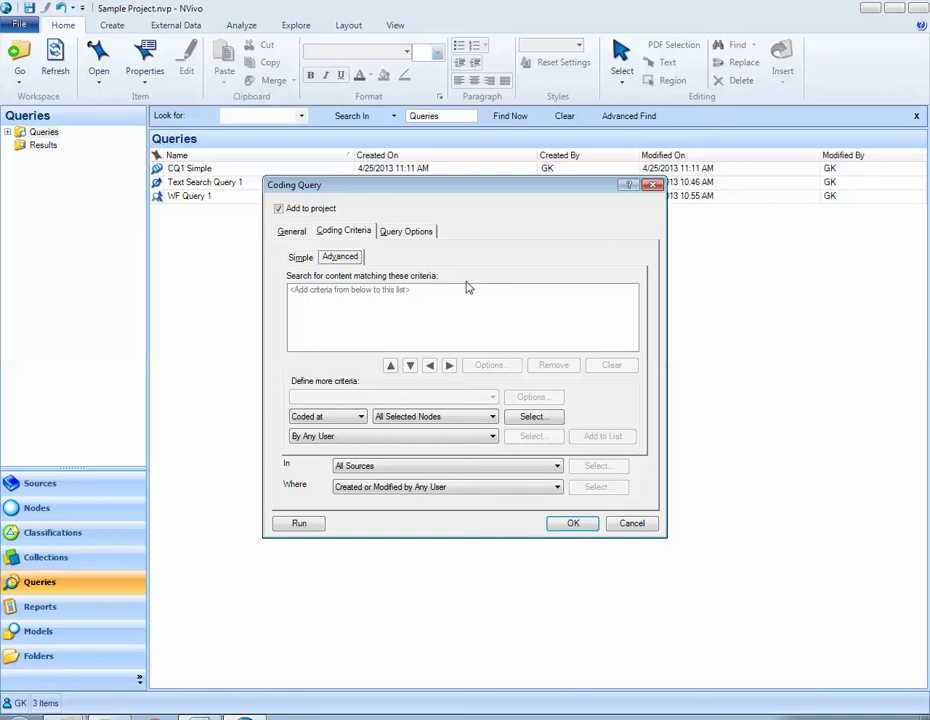
click(350, 417)
click(350, 429)
- Select the Positive node under Attitude and Jobs and cost of living under Economy
click(521, 419)
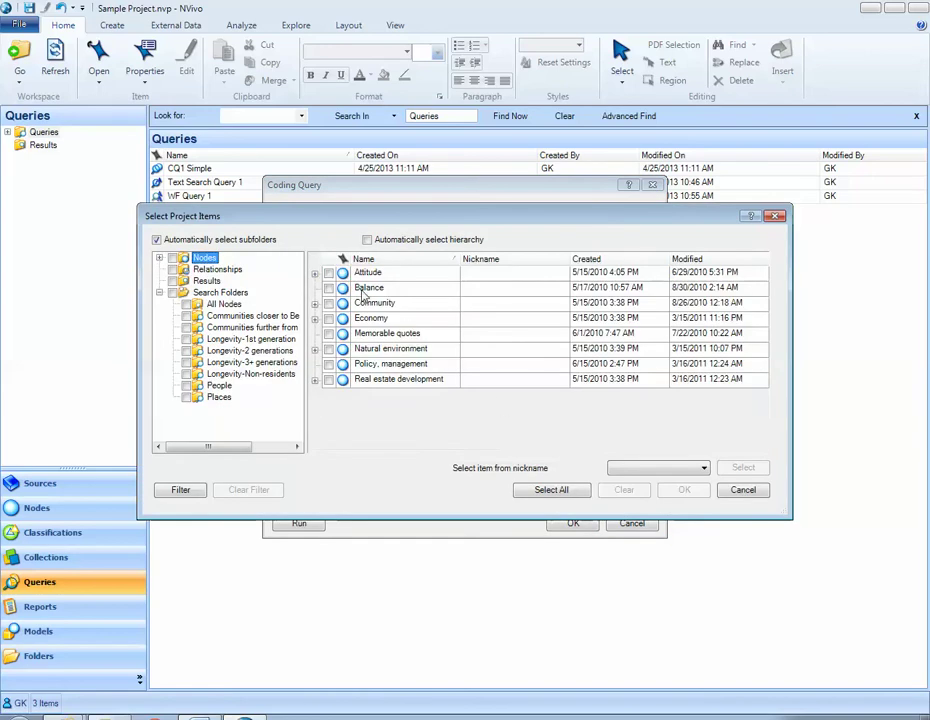
click(315, 273)
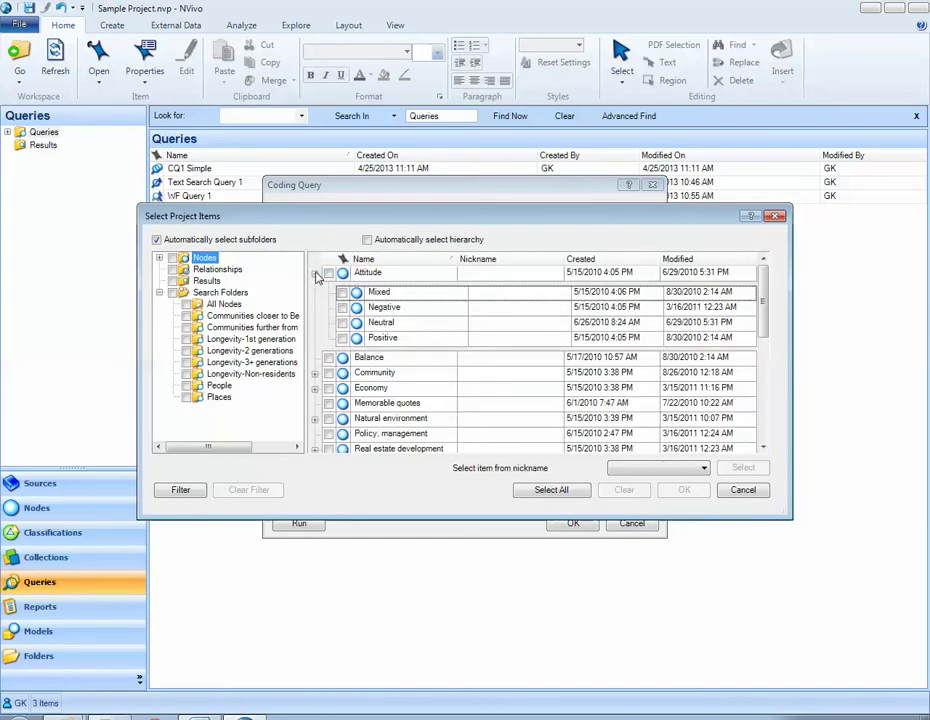
click(342, 338)
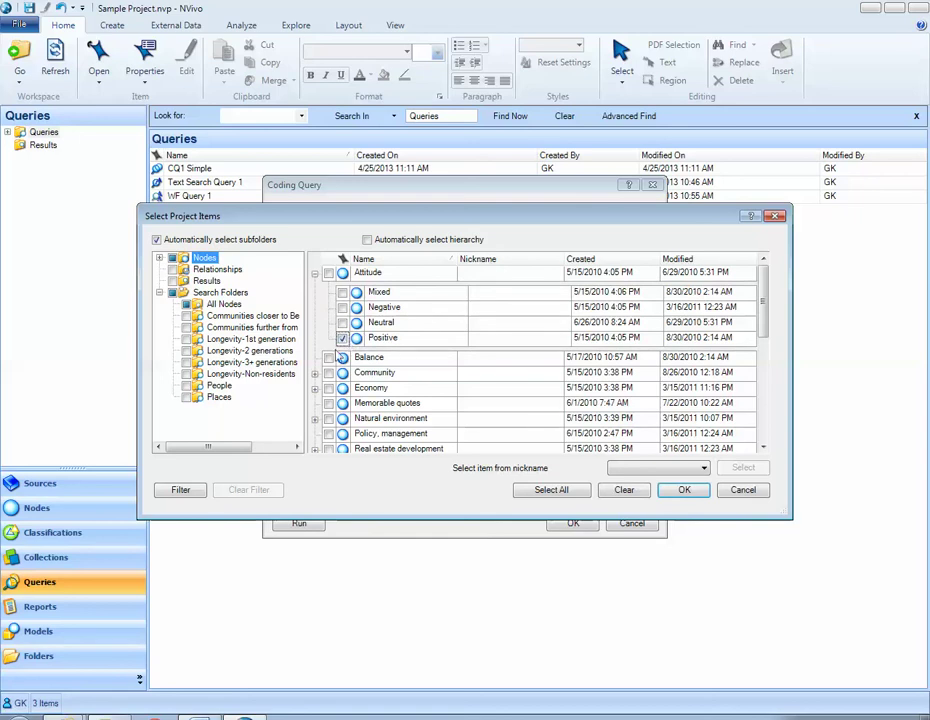
scroll(314, 381, down, 2)
scroll(314, 381, up, 1)
click(315, 339)
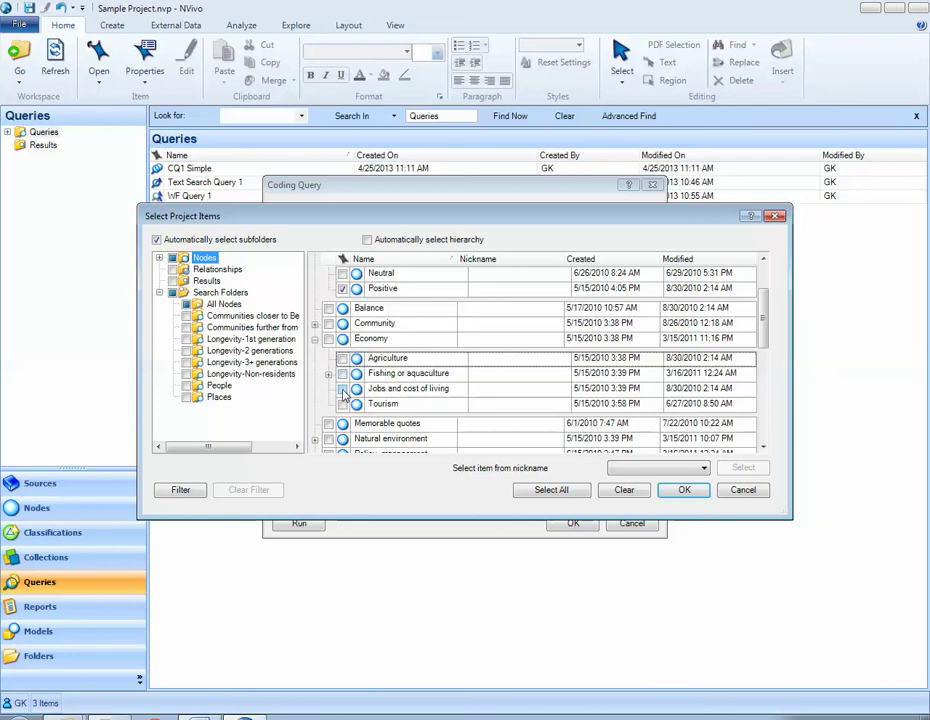
click(342, 389)
click(678, 494)
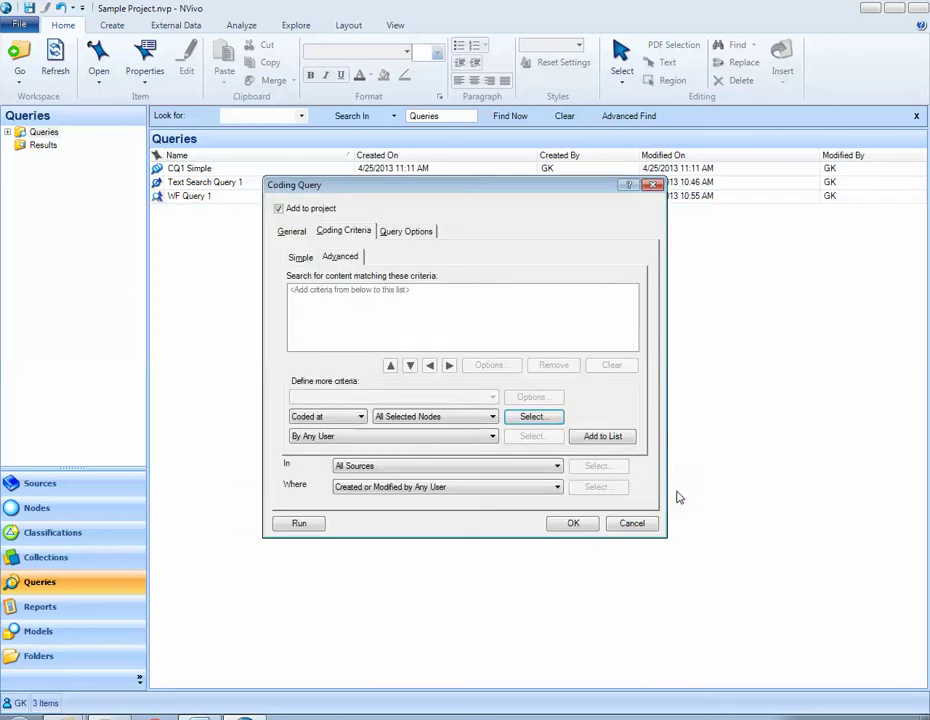
- Add the Positive and Jobs and cost of living criterion, keeping All Sources and Any User
click(590, 440)
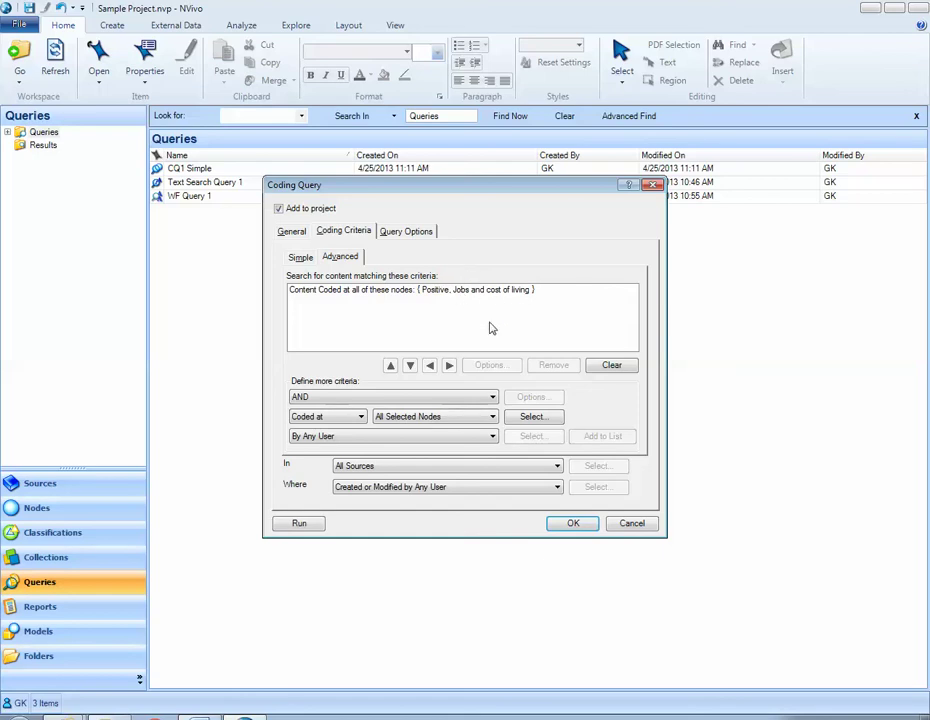
click(384, 467)
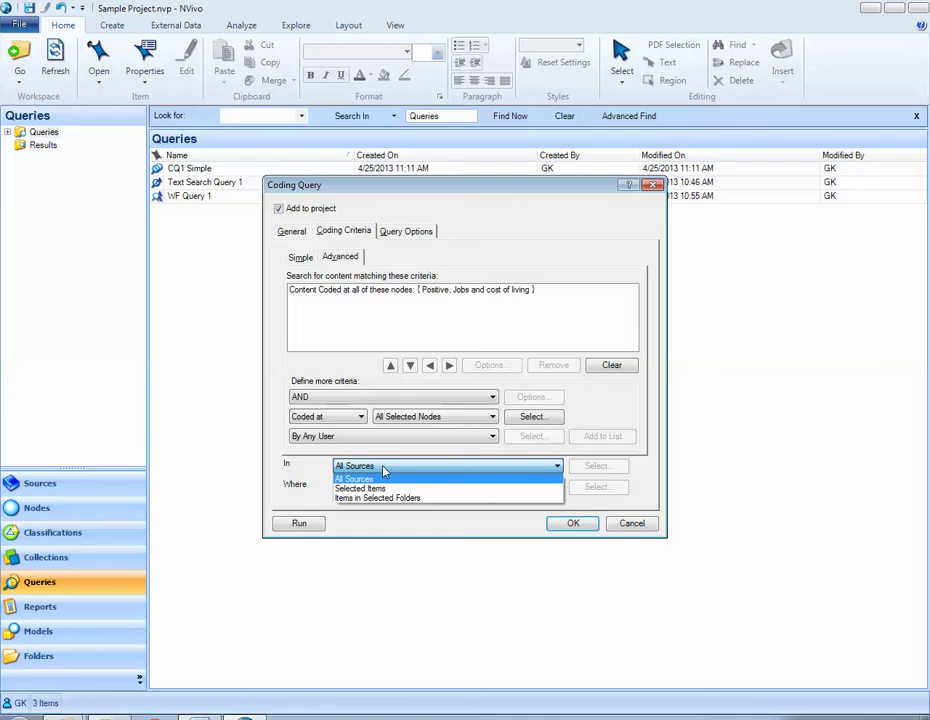
click(384, 467)
click(392, 490)
click(392, 496)
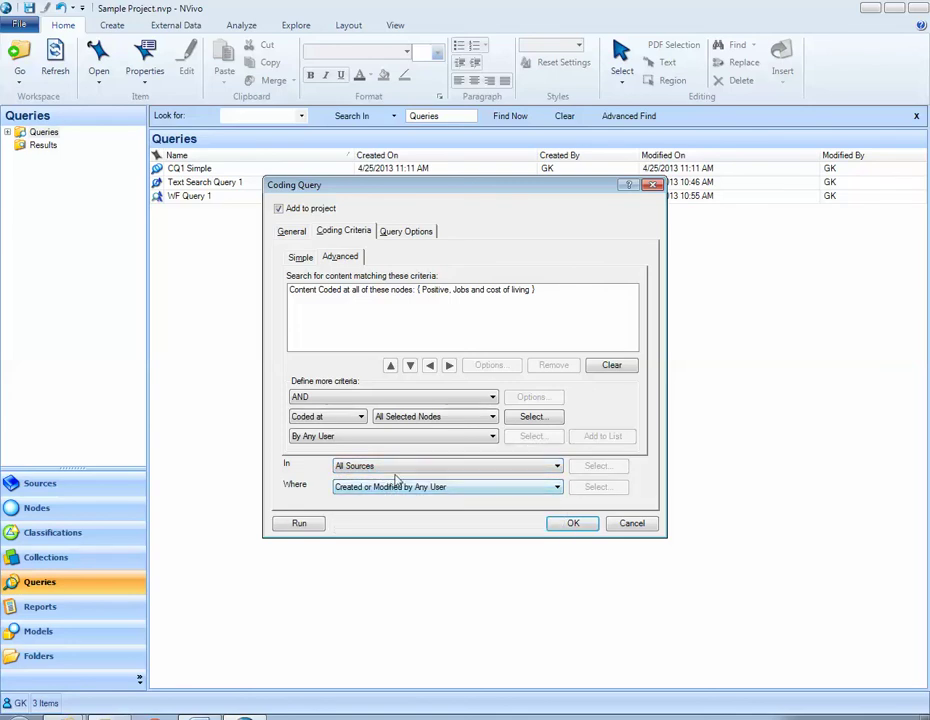
- Set CQ2 Advanced to create its results as a new node, then save the query
click(417, 233)
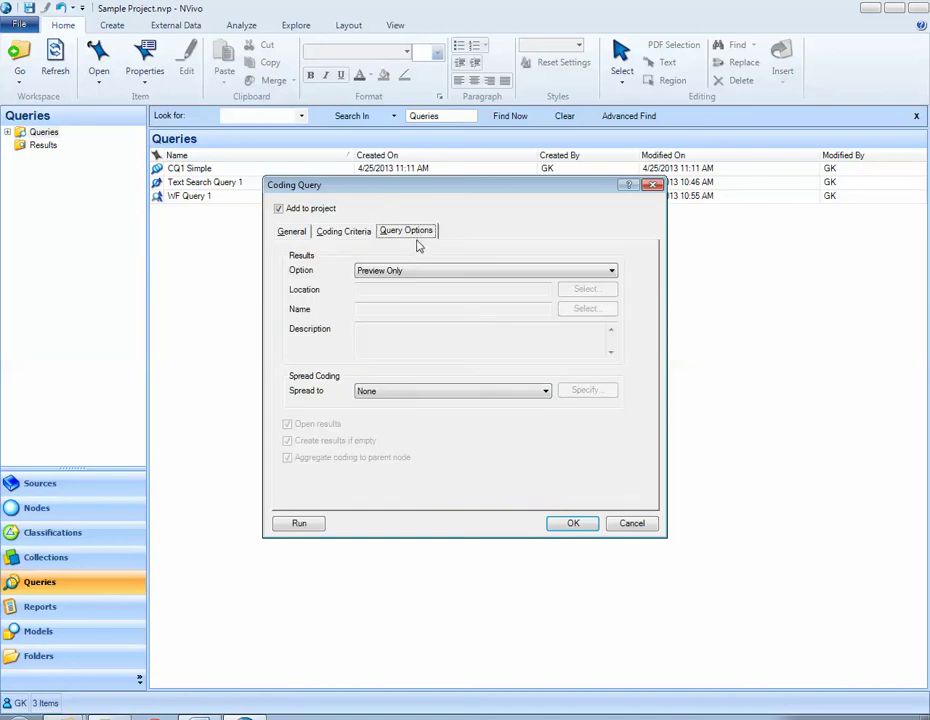
click(417, 274)
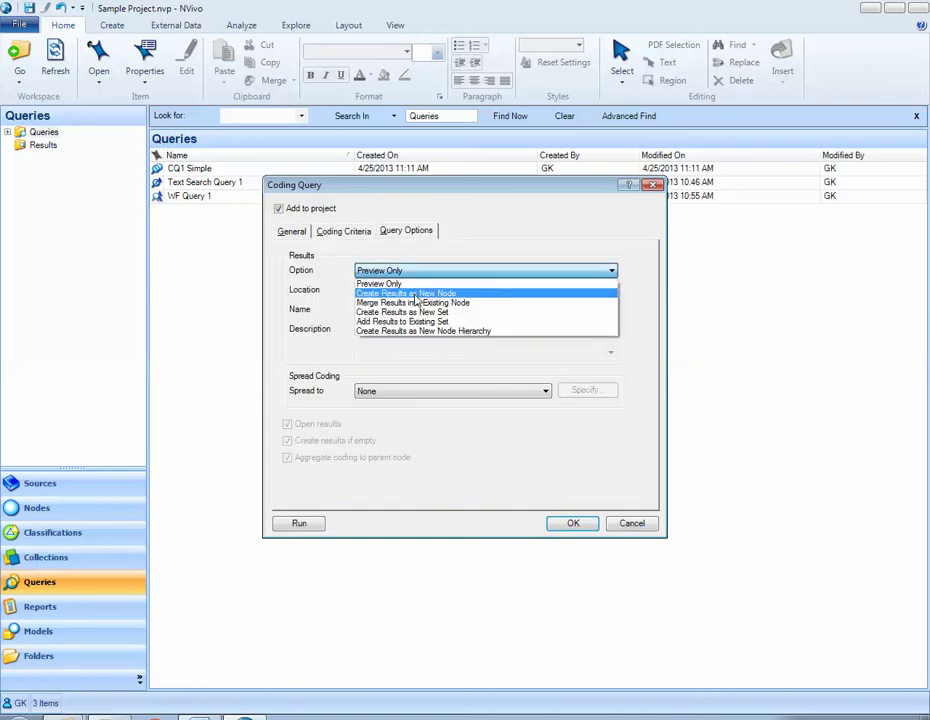
click(417, 294)
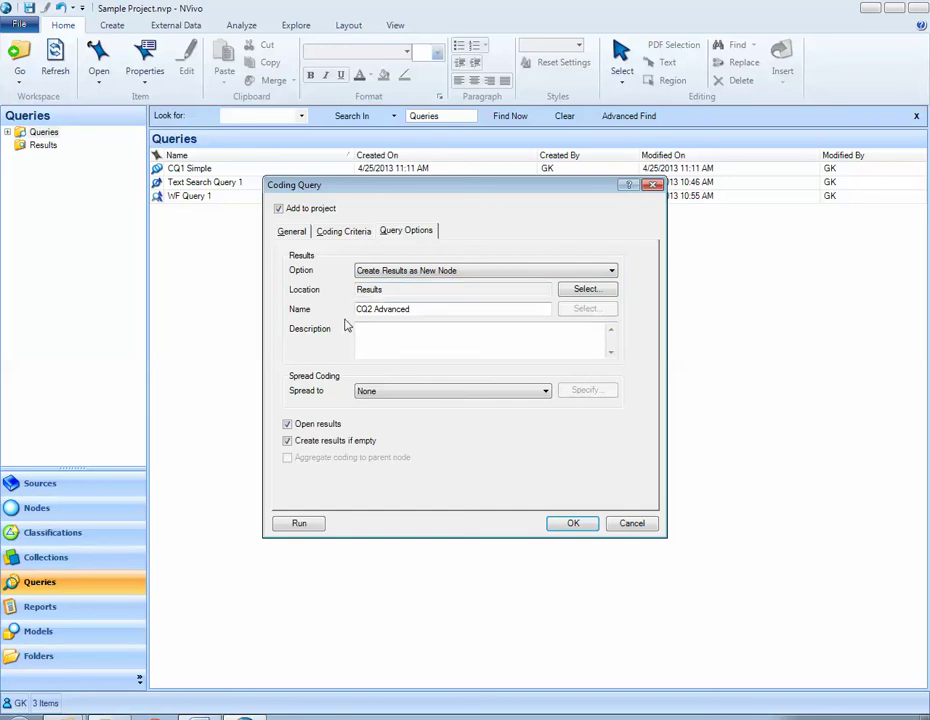
click(562, 525)
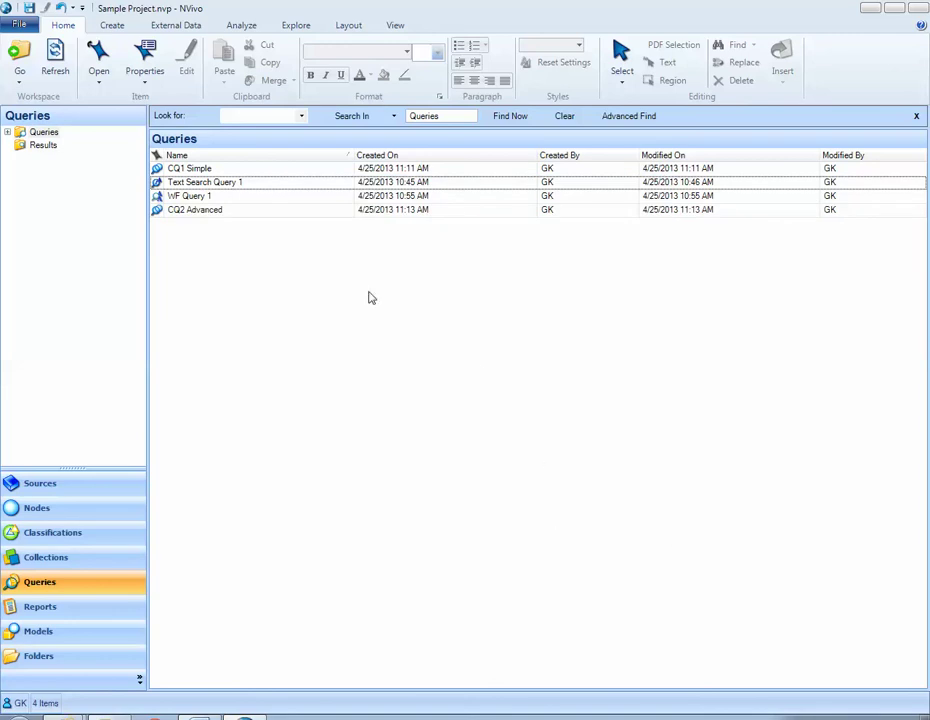
- Run the CQ2 Advanced query from its right-click menu
click(195, 211)
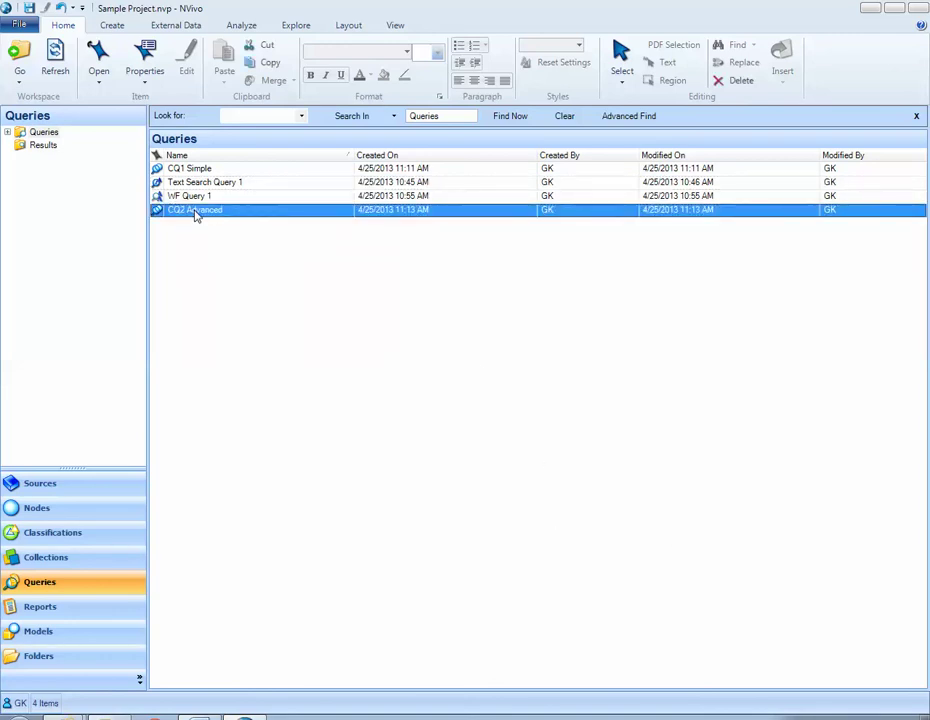
right_click(196, 216)
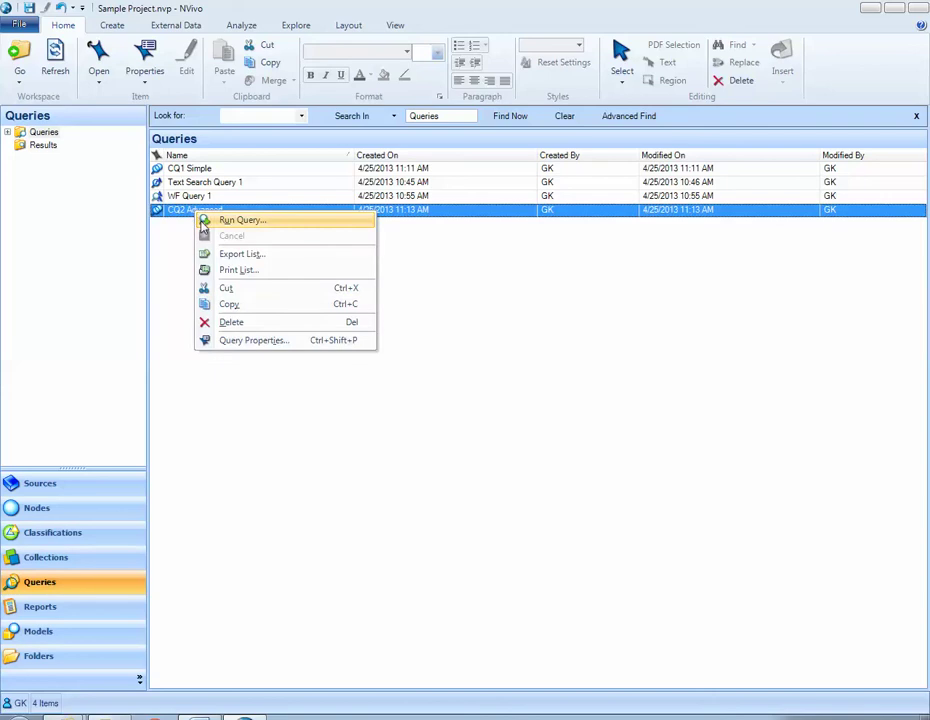
click(240, 220)
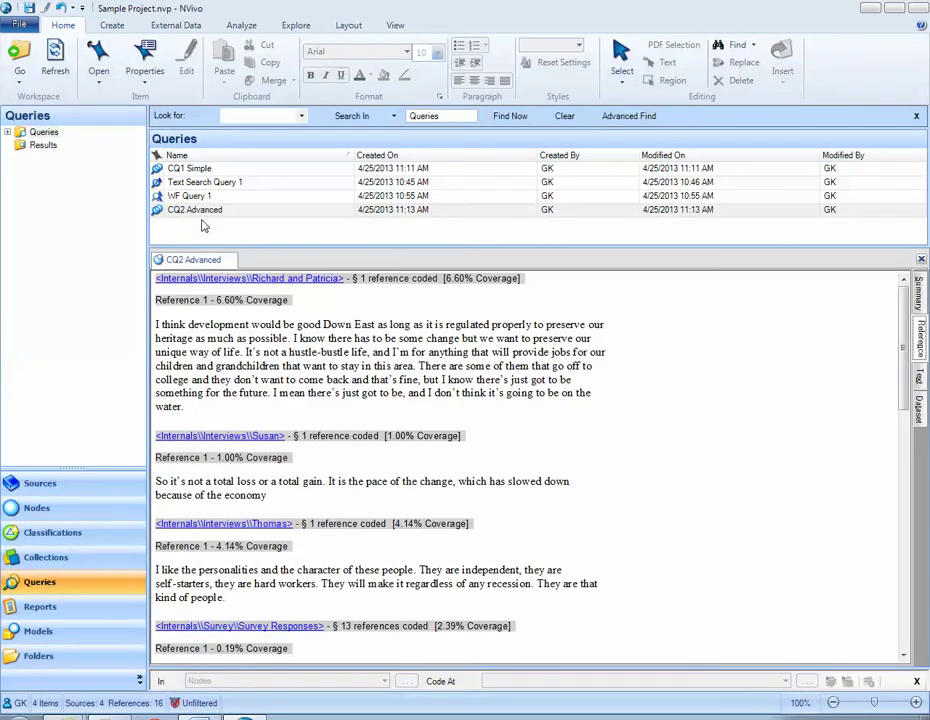
- Scroll through the CQ2 Advanced results to Reference 13, then close the results pane
click(354, 350)
scroll(354, 350, down, 10)
scroll(354, 352, down, 5)
scroll(352, 352, up, 15)
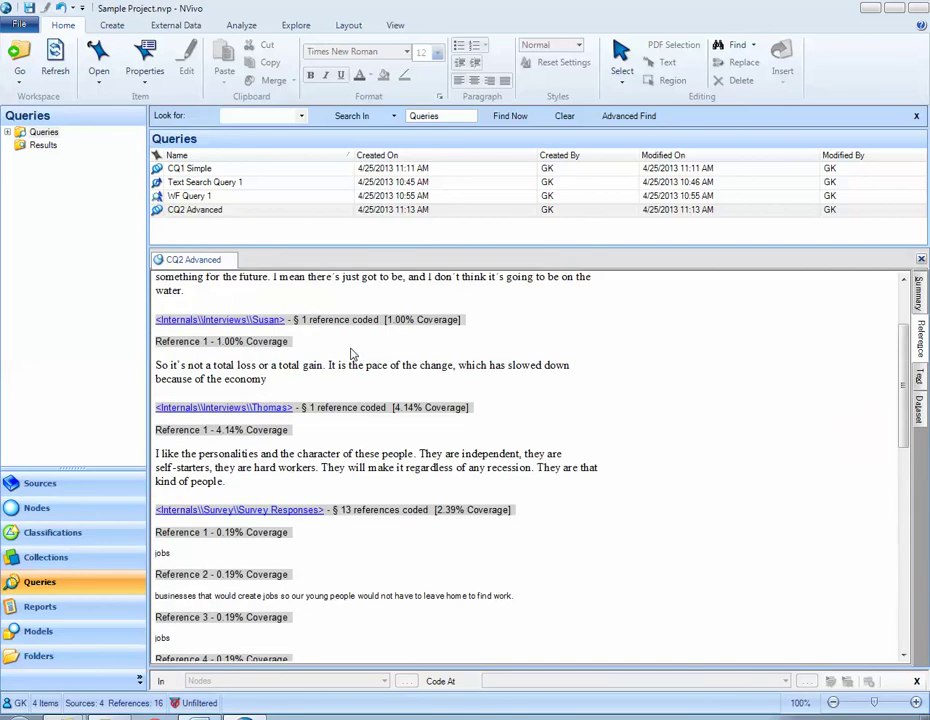
scroll(352, 352, down, 15)
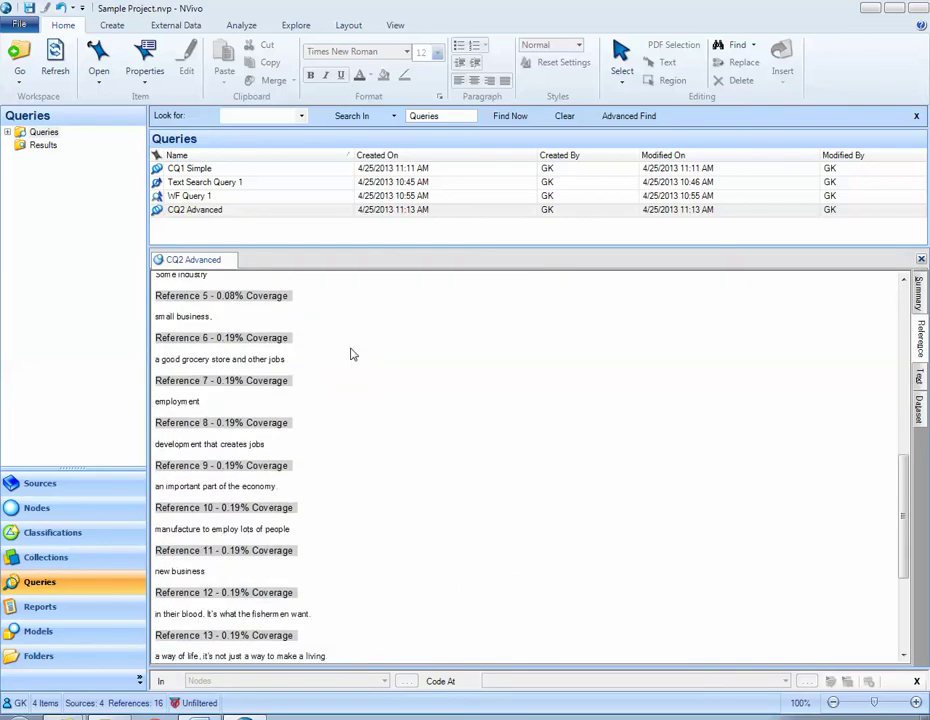
click(921, 259)
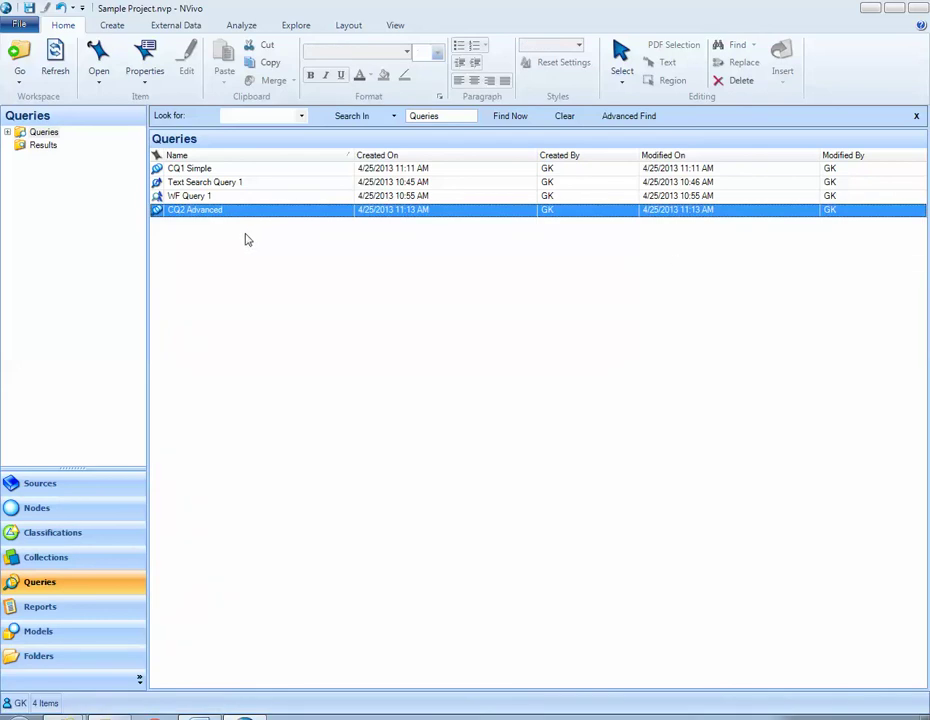